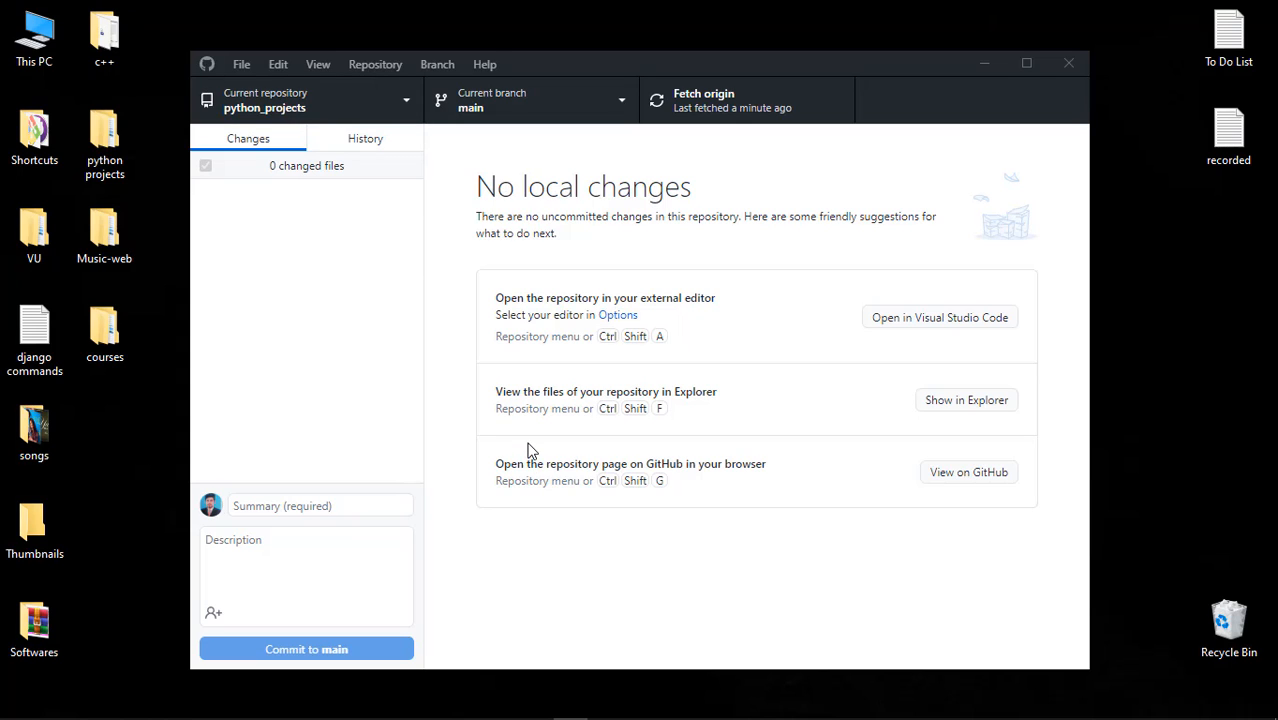
Clone the python_tkinter_GUI_projects repository from GitHub.com to the default local path and make it the current repository.
left_click(375, 100)
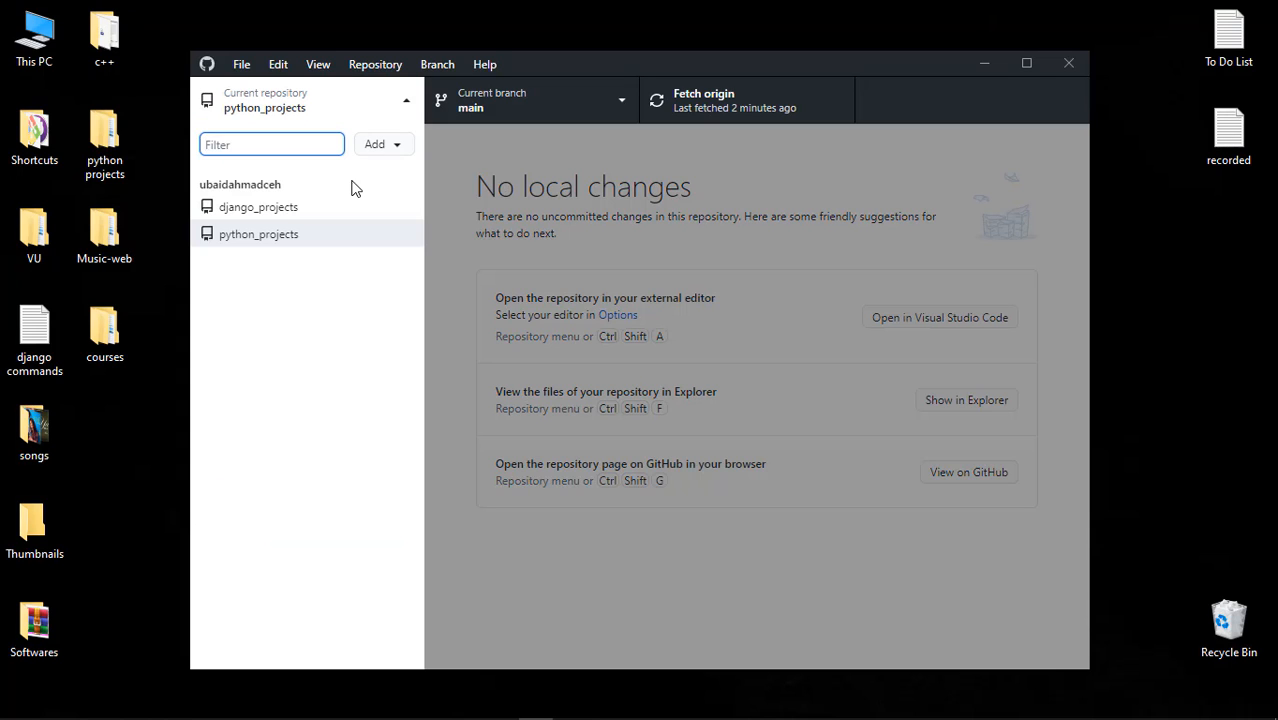
left_click(384, 144)
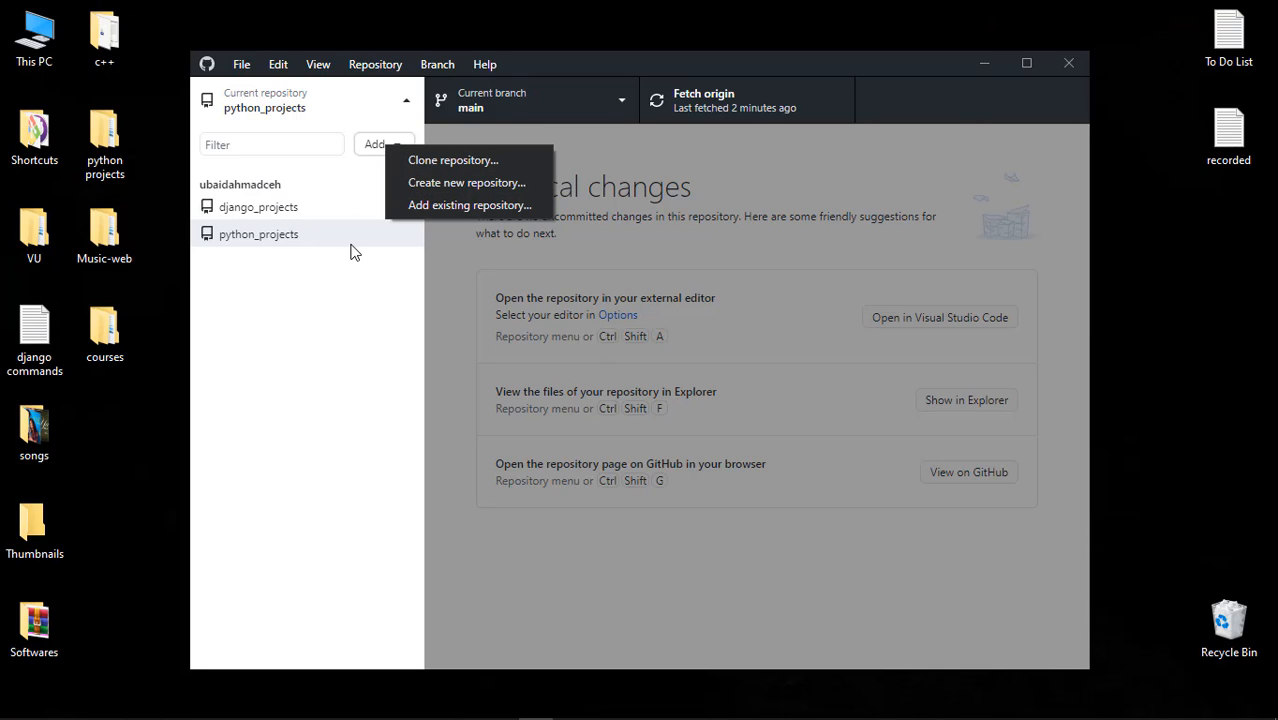
left_click(450, 160)
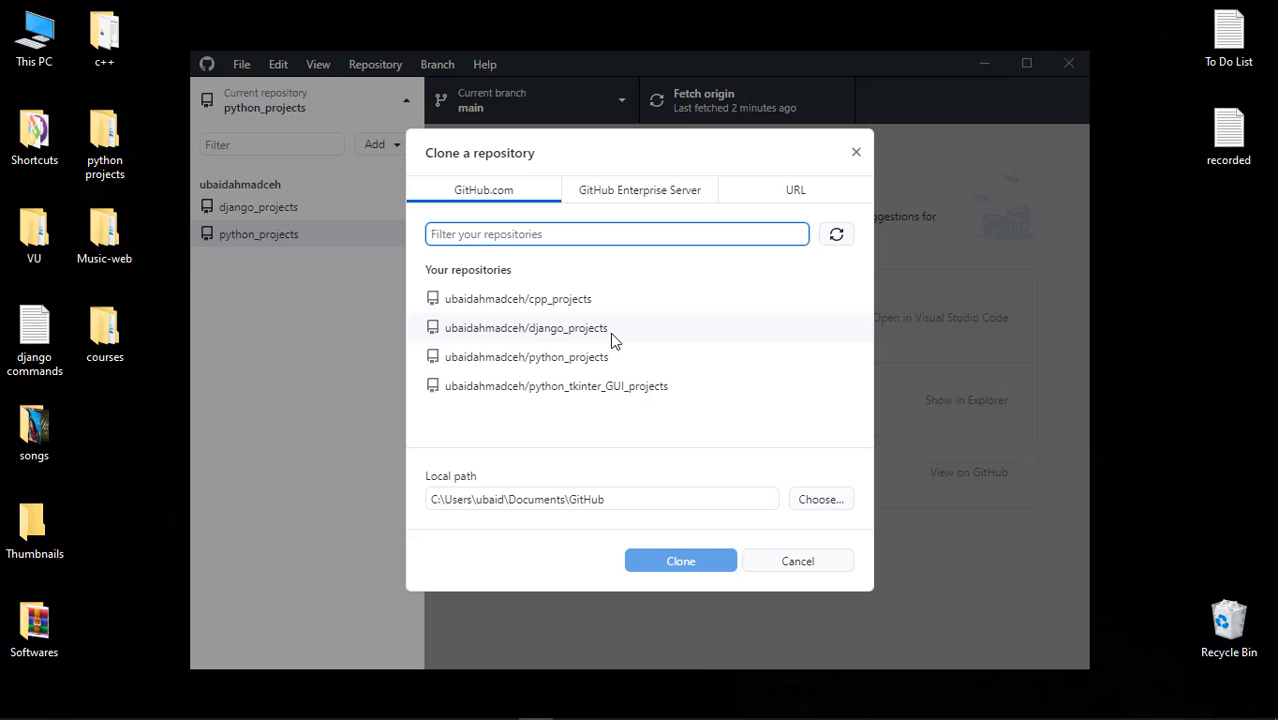
left_click(534, 397)
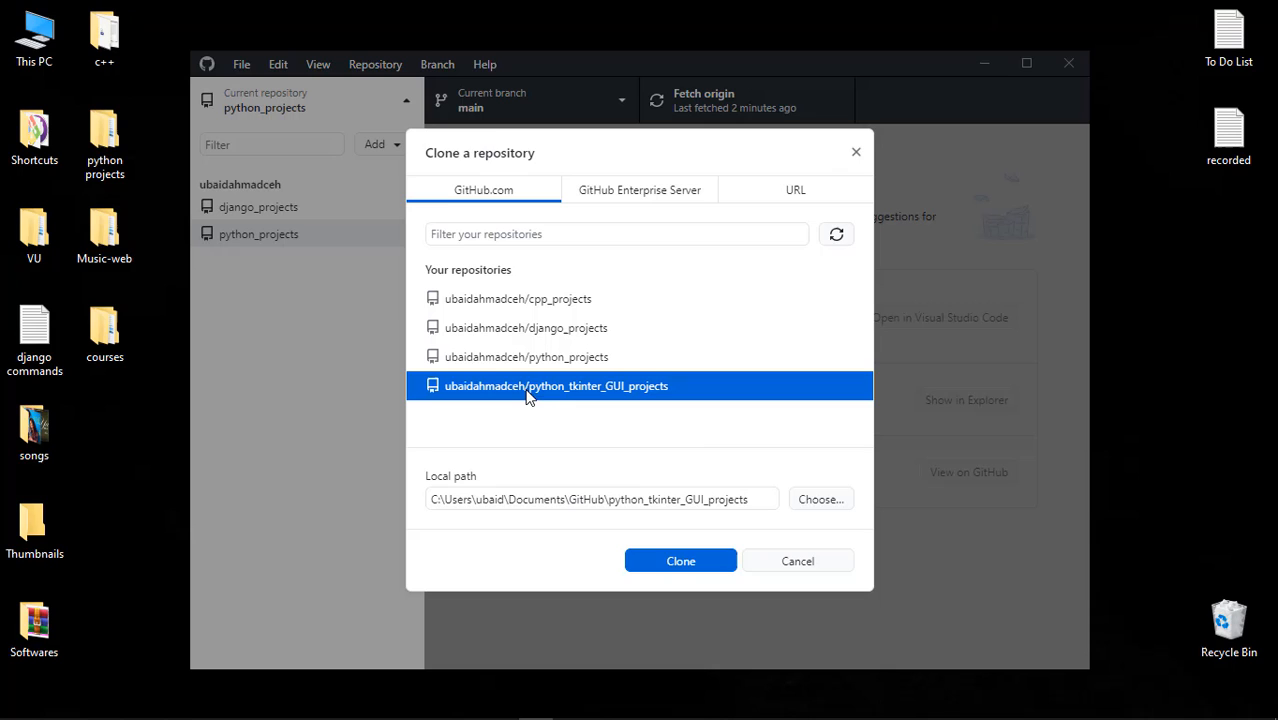
left_click(667, 570)
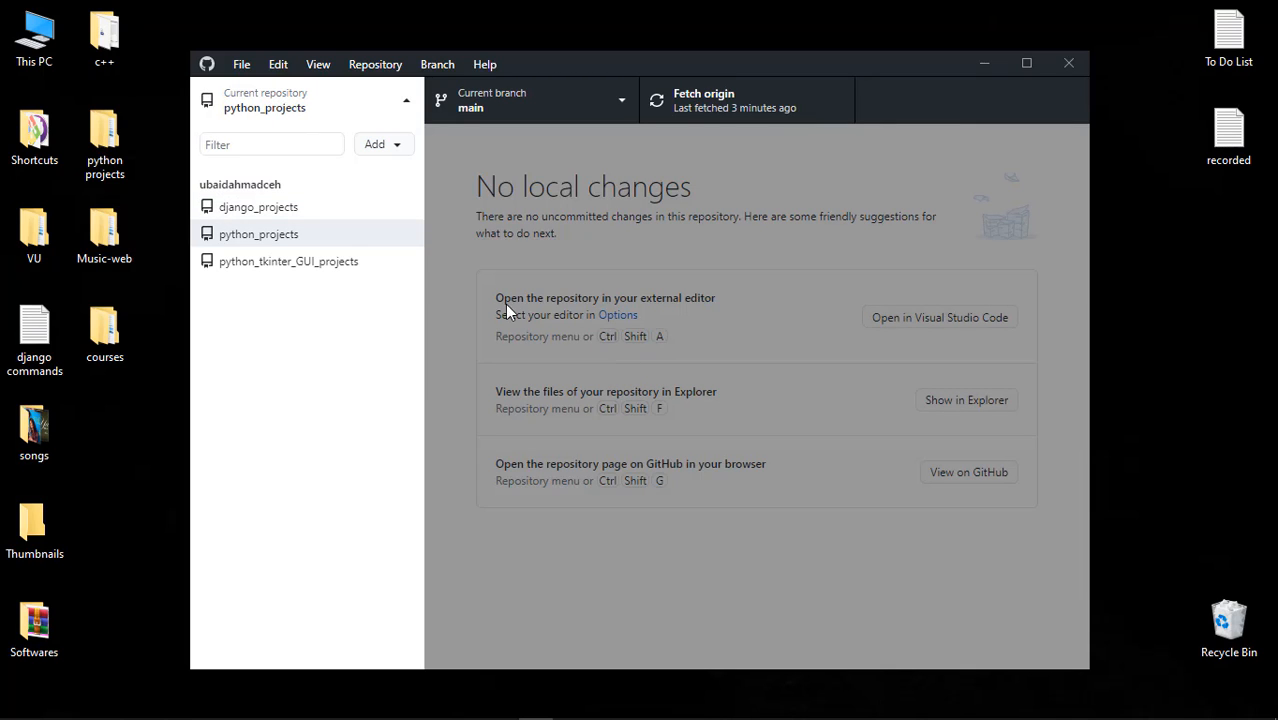
left_click(311, 264)
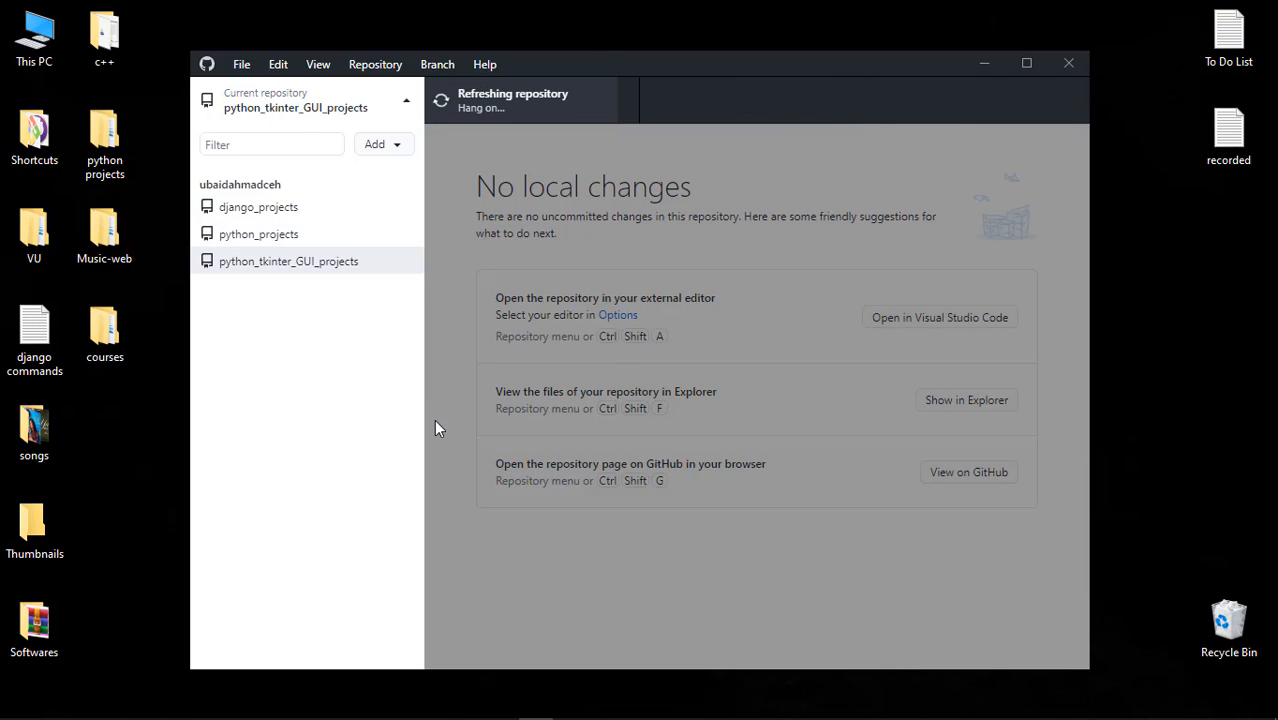
left_click(475, 244)
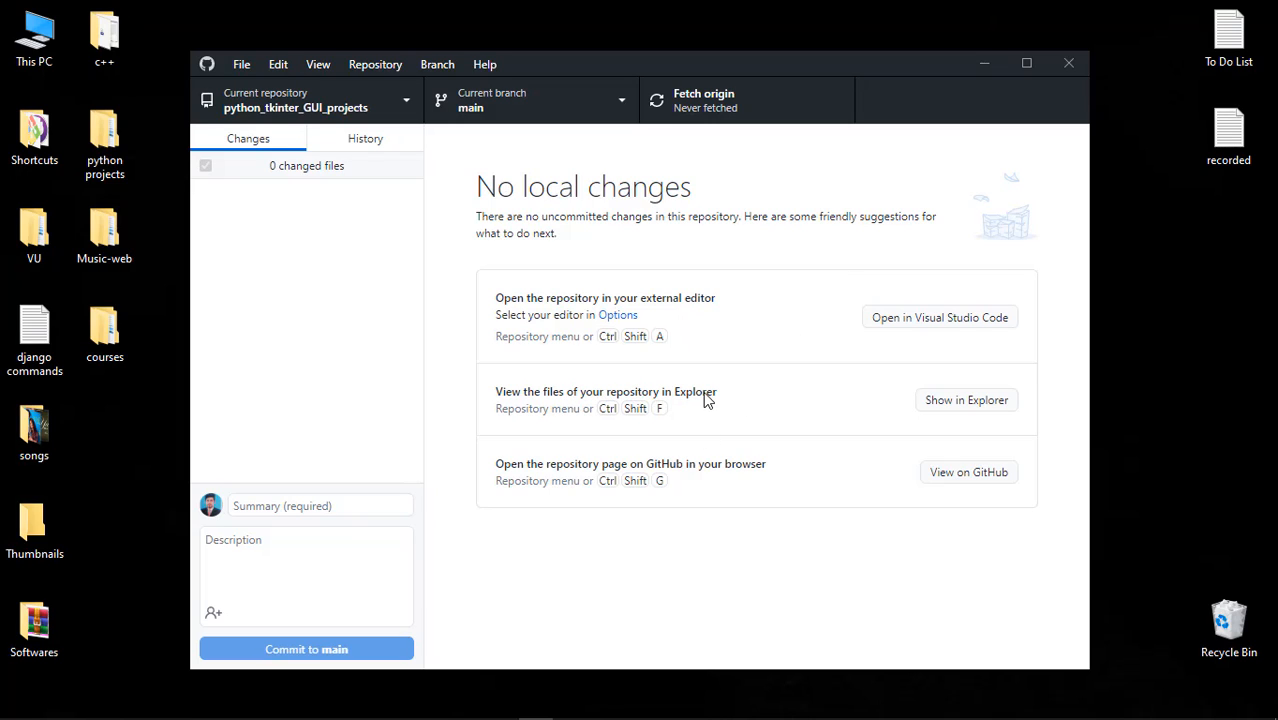
Show the cloned repository's files in File Explorer, and open the repository in Visual Studio Code from GitHub Desktop.
left_click(966, 401)
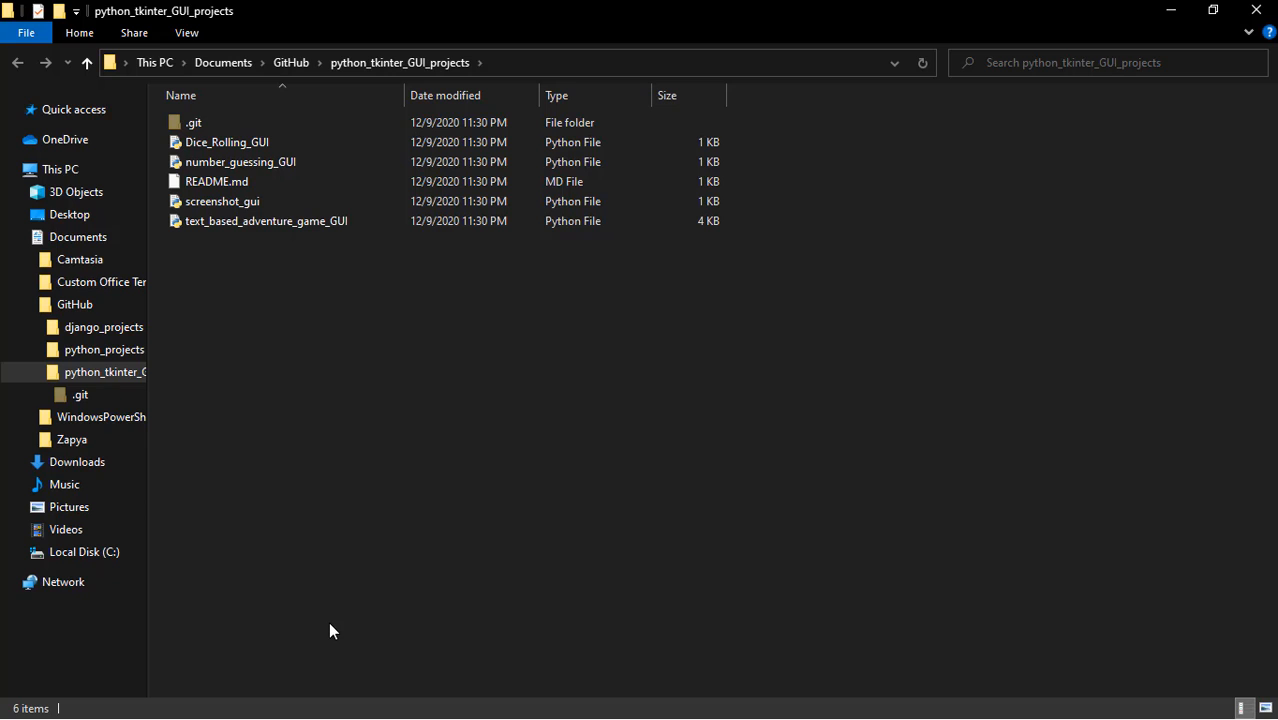
key("super+s")
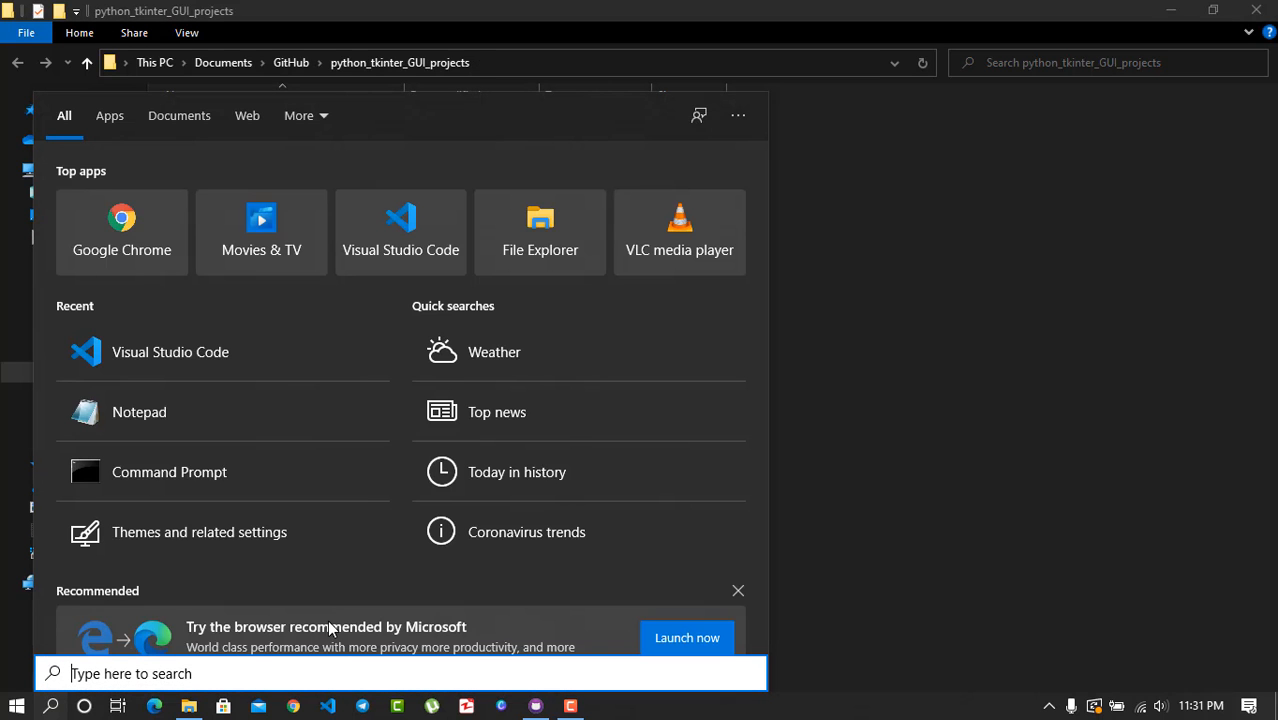
left_click(535, 706)
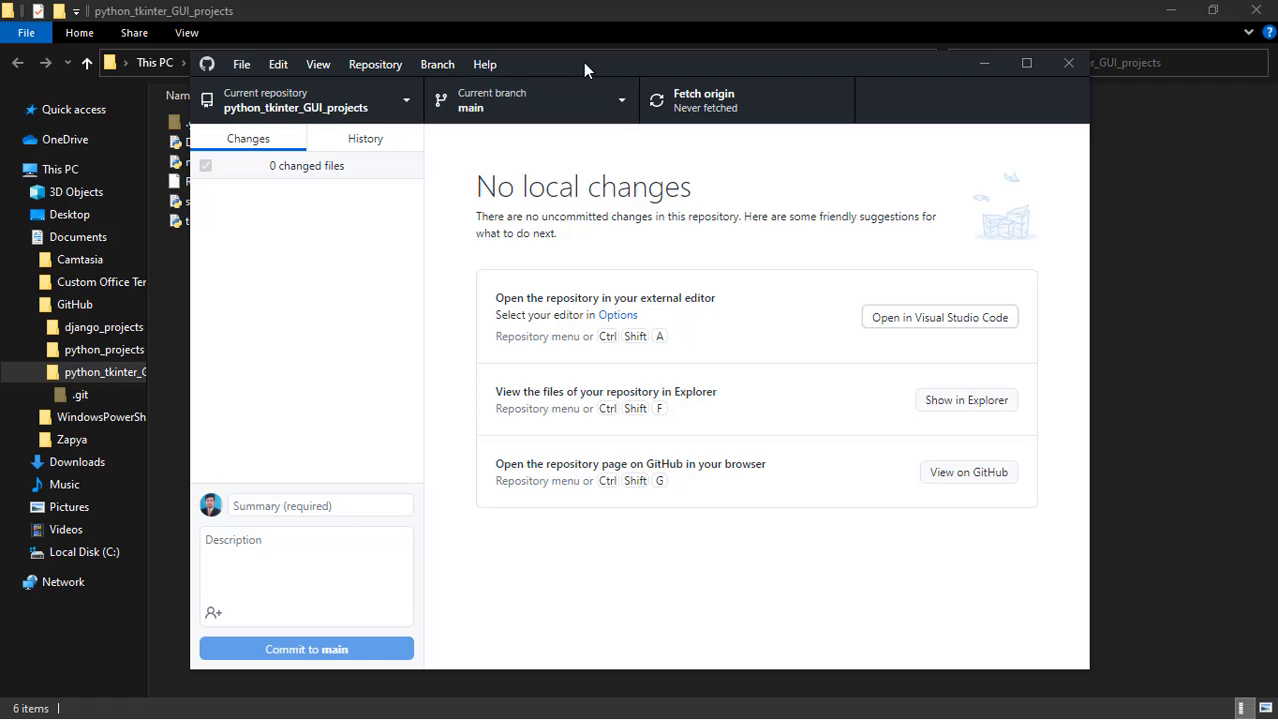
left_click_drag(583, 62, 771, 49)
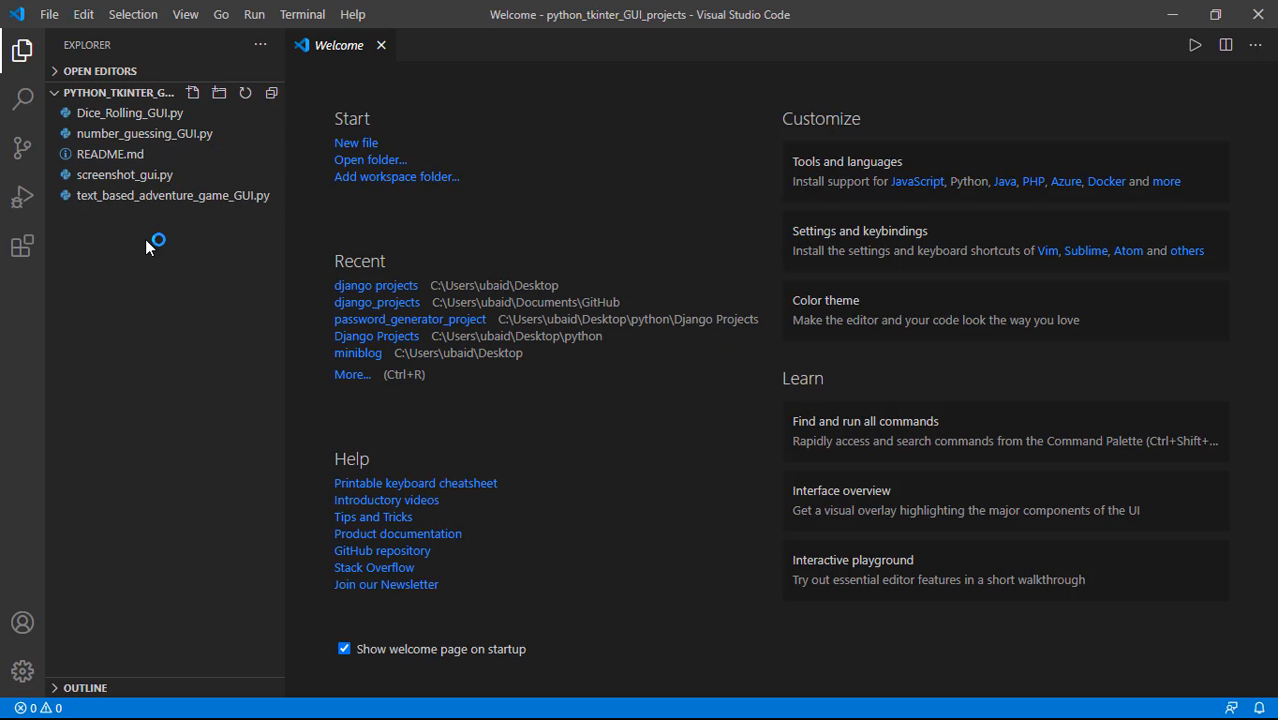
In number_guessing_GUI.py, change the window title to "Number Guessing wali Game GUI" and save the file.
left_click(130, 134)
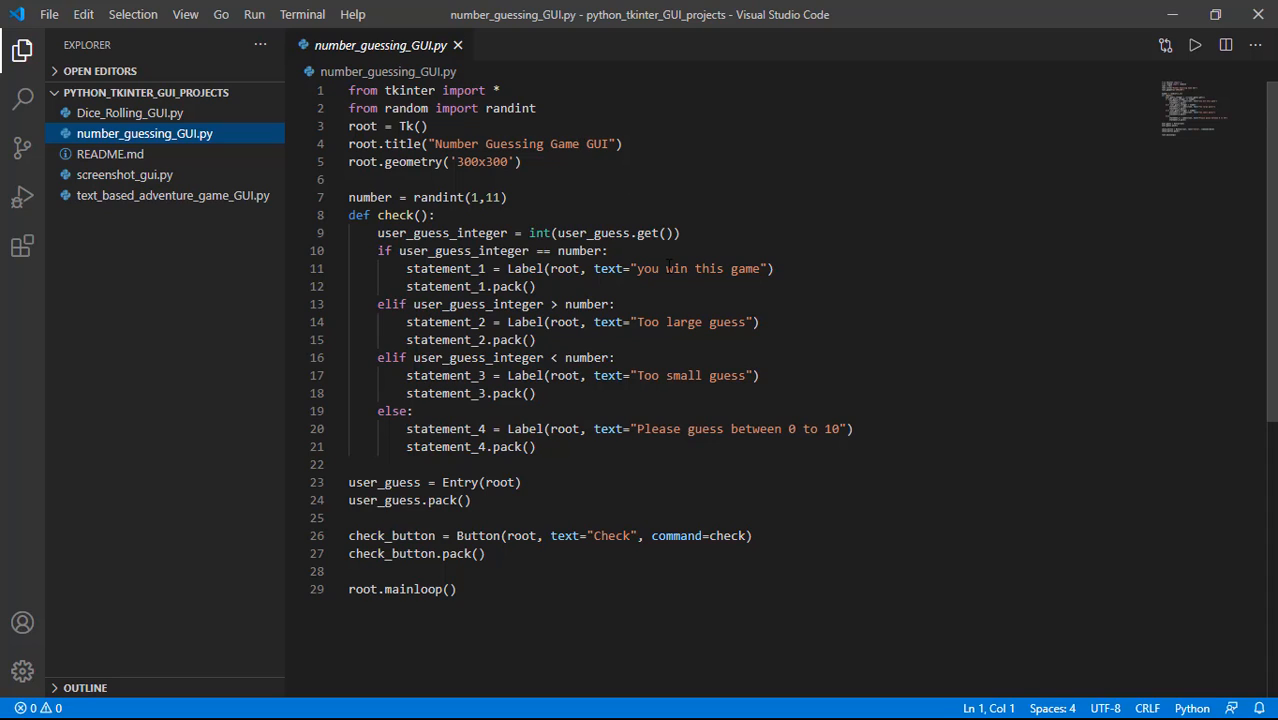
left_click(579, 145)
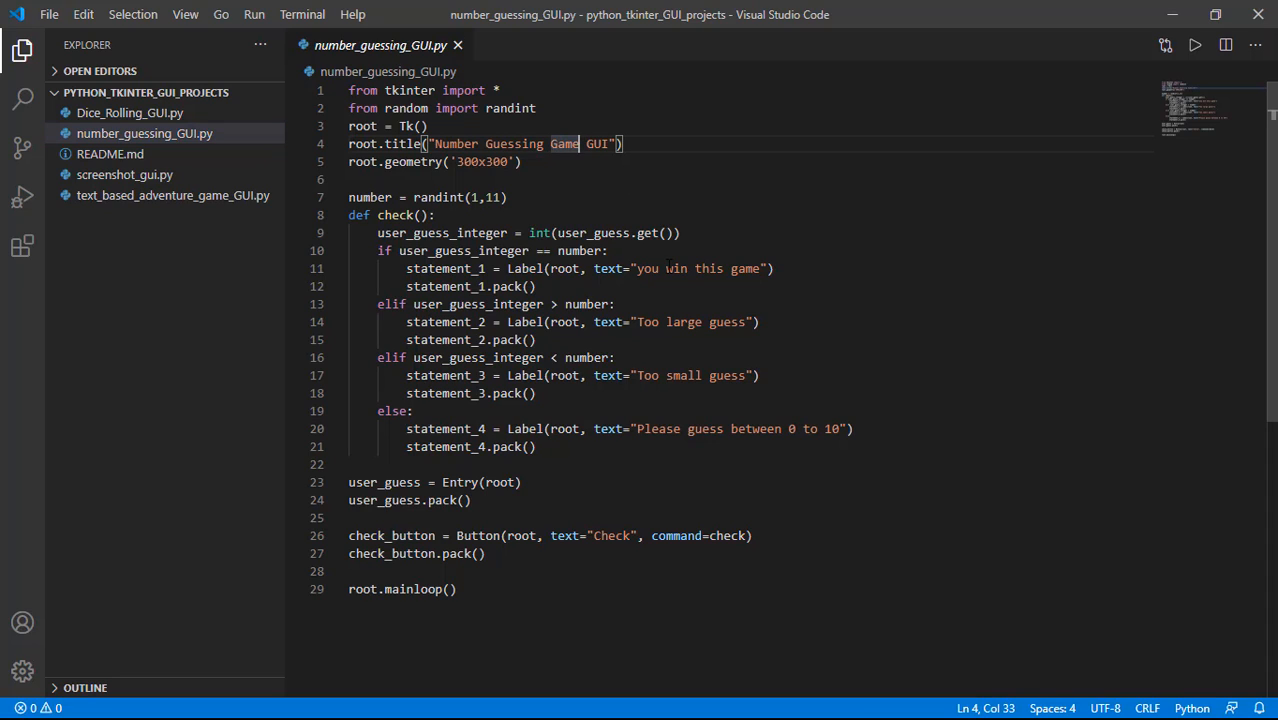
key("Left")
key("Left")
key("Left")
key("Left")
key("Left")
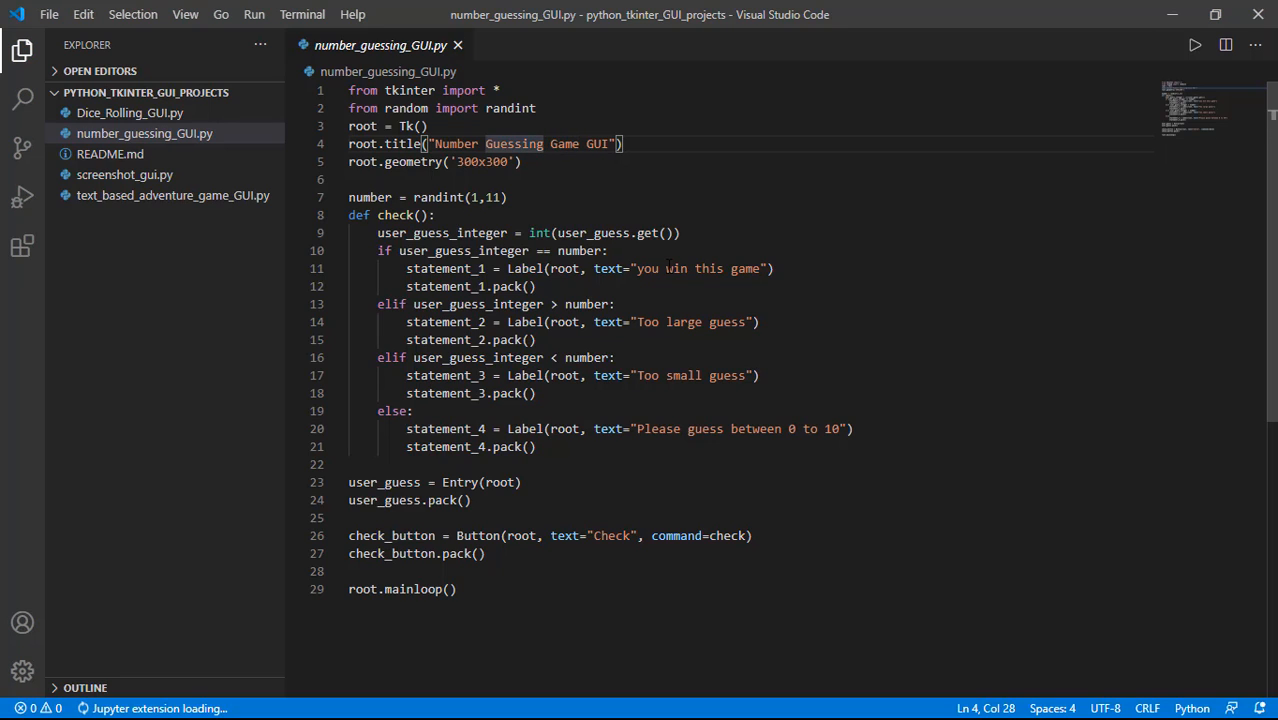
type("wa ")
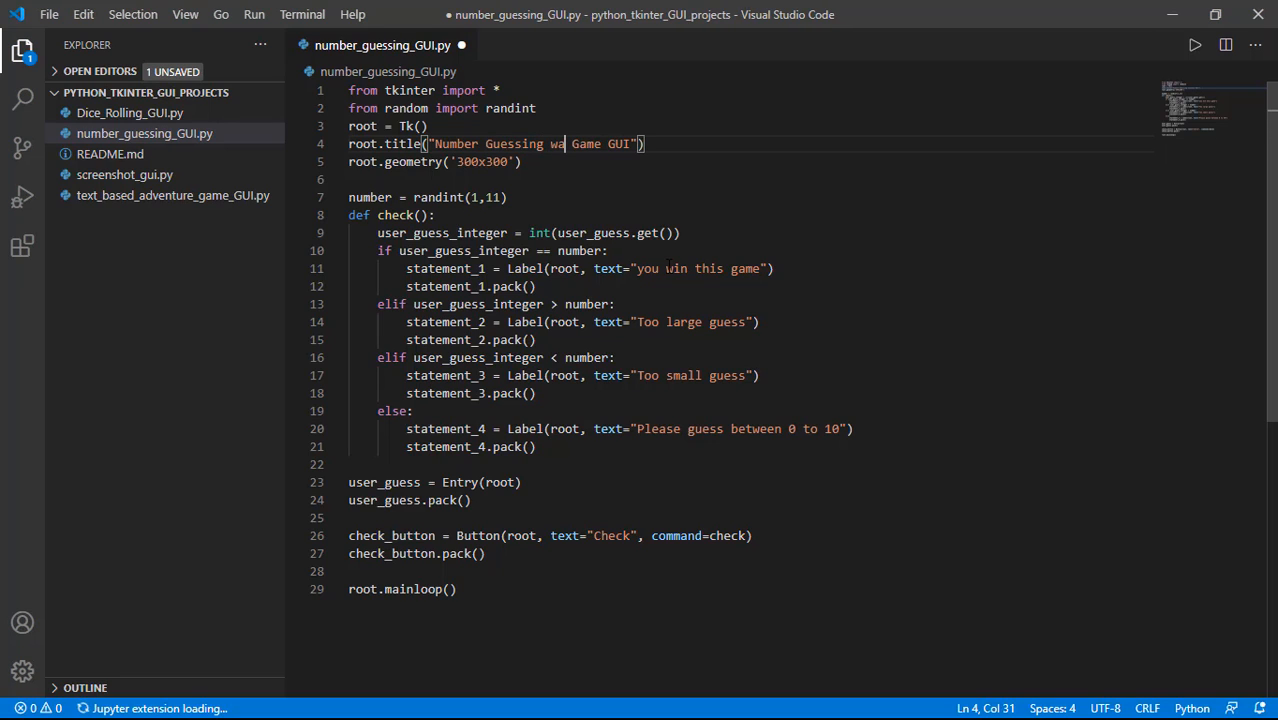
type("li")
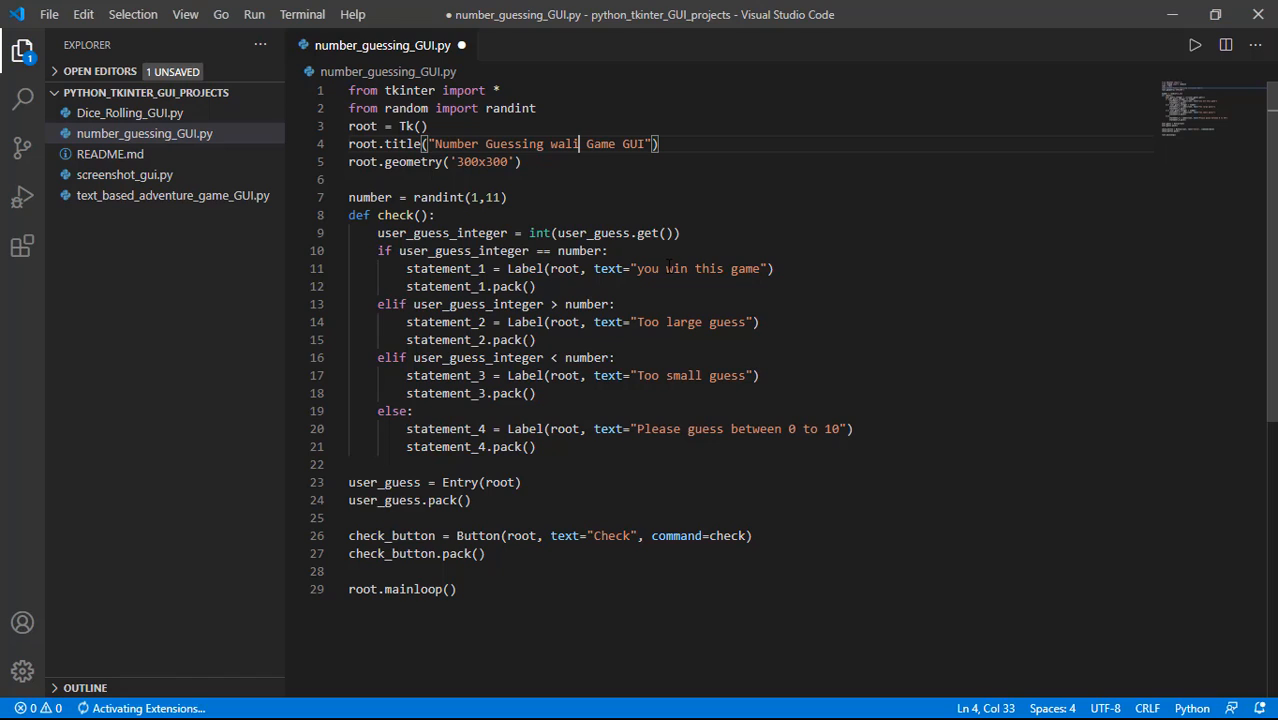
key("ctrl+d")
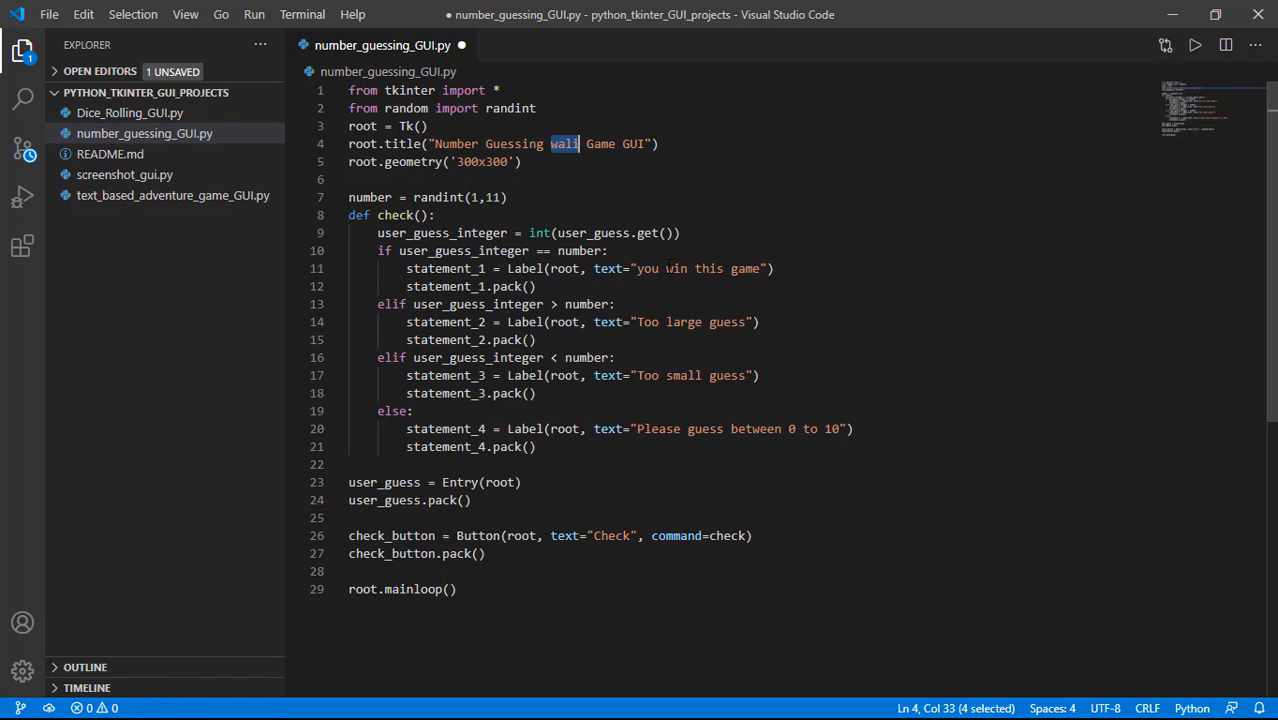
left_click(644, 269)
key("ctrl+s")
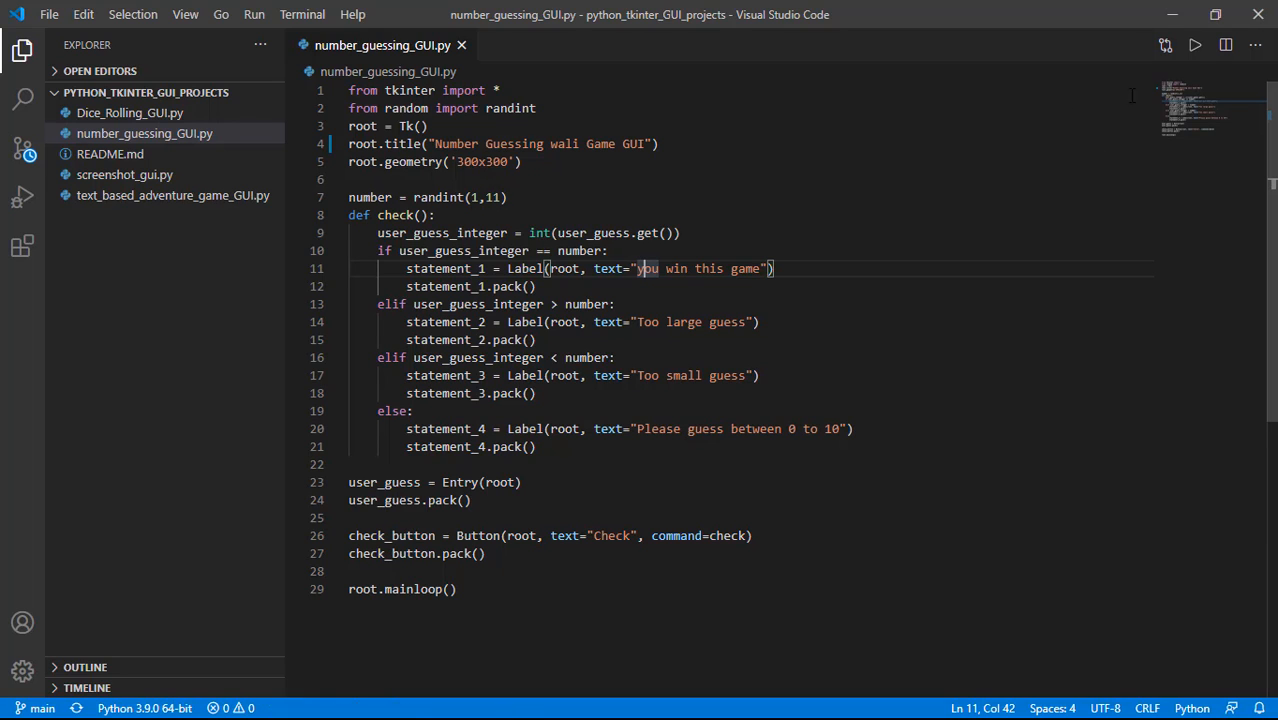
In GitHub Desktop, commit the change to main with summary "wali add kia hy" and description "added wali", and push it to origin.
left_click(1175, 18)
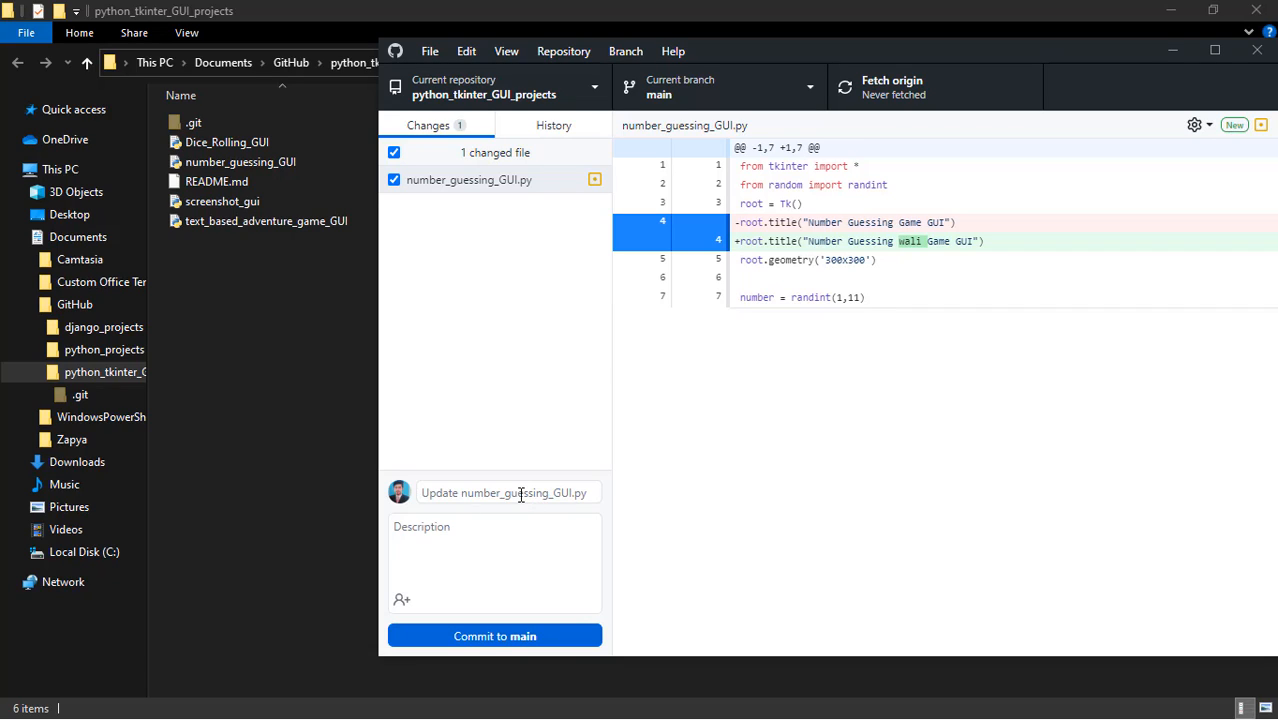
left_click(481, 492)
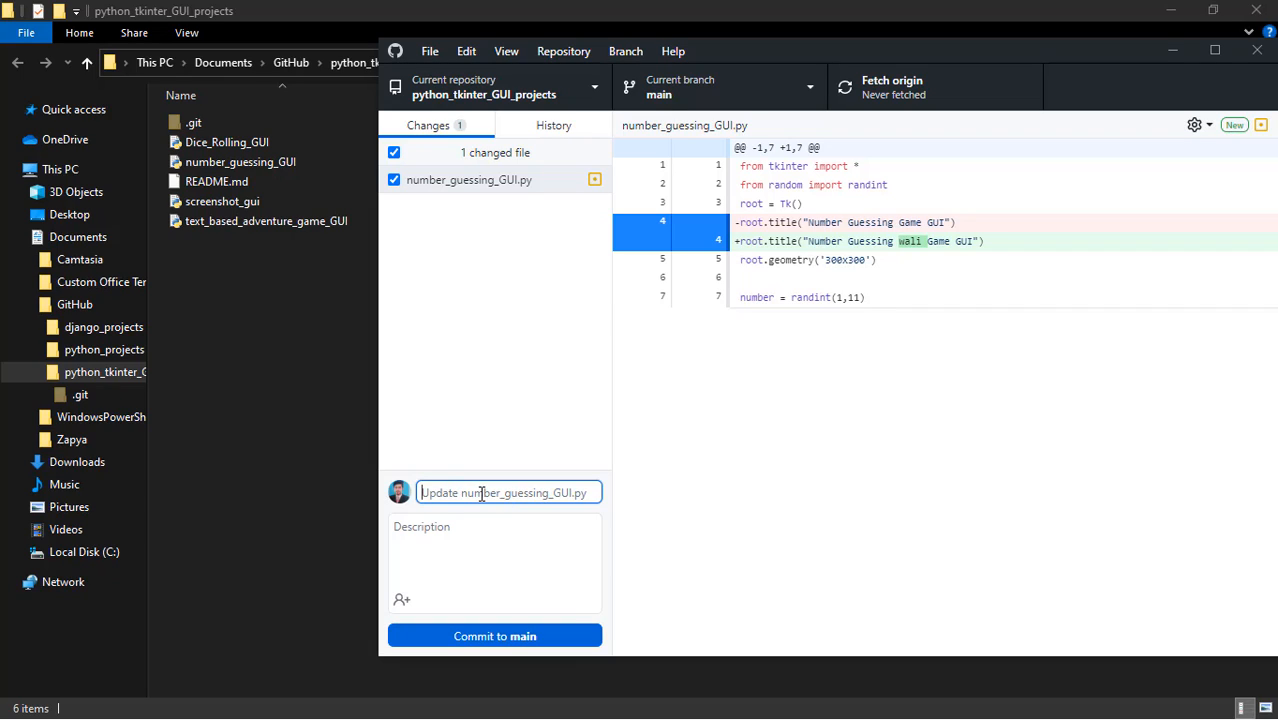
type("wali")
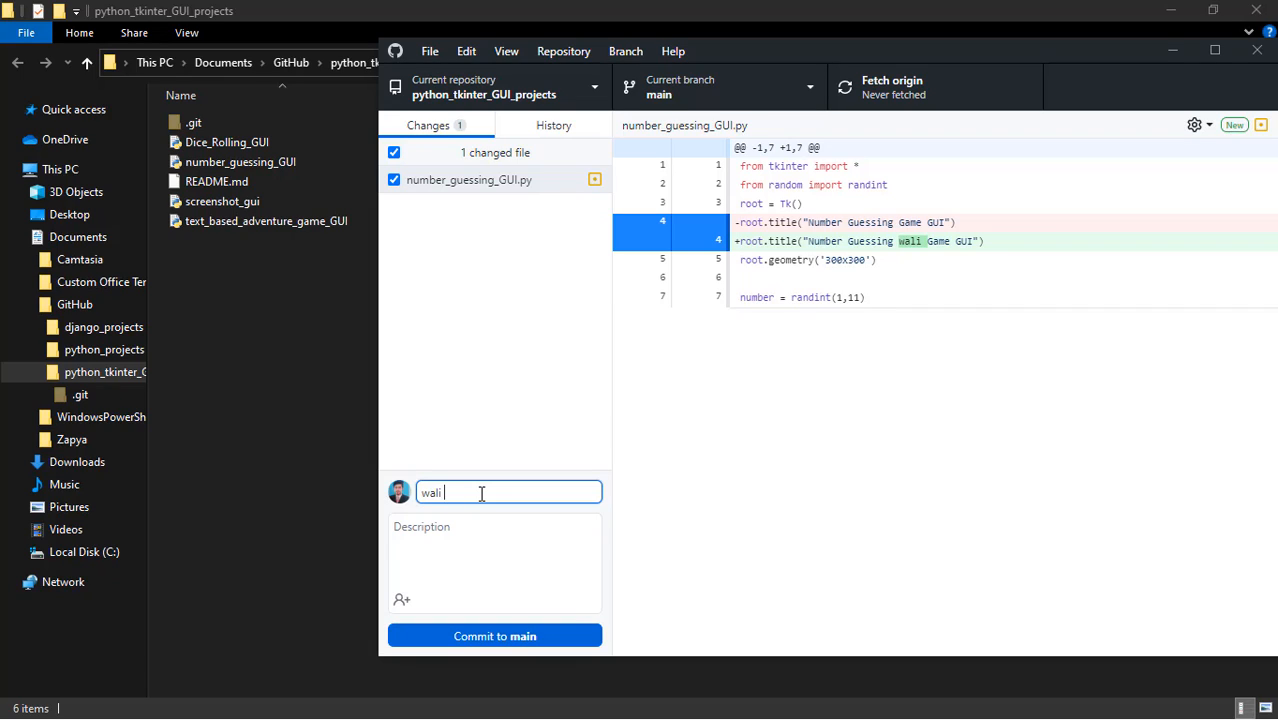
type(" add kia hy")
left_click(426, 541)
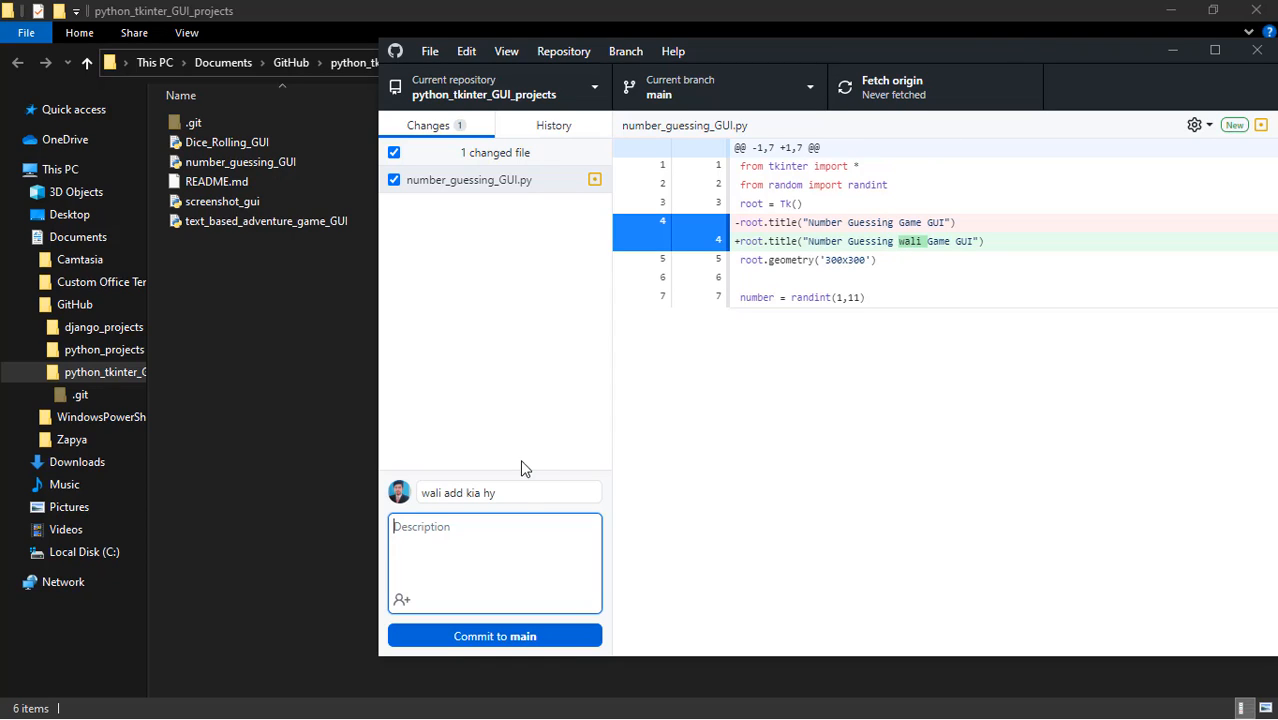
type("added wali")
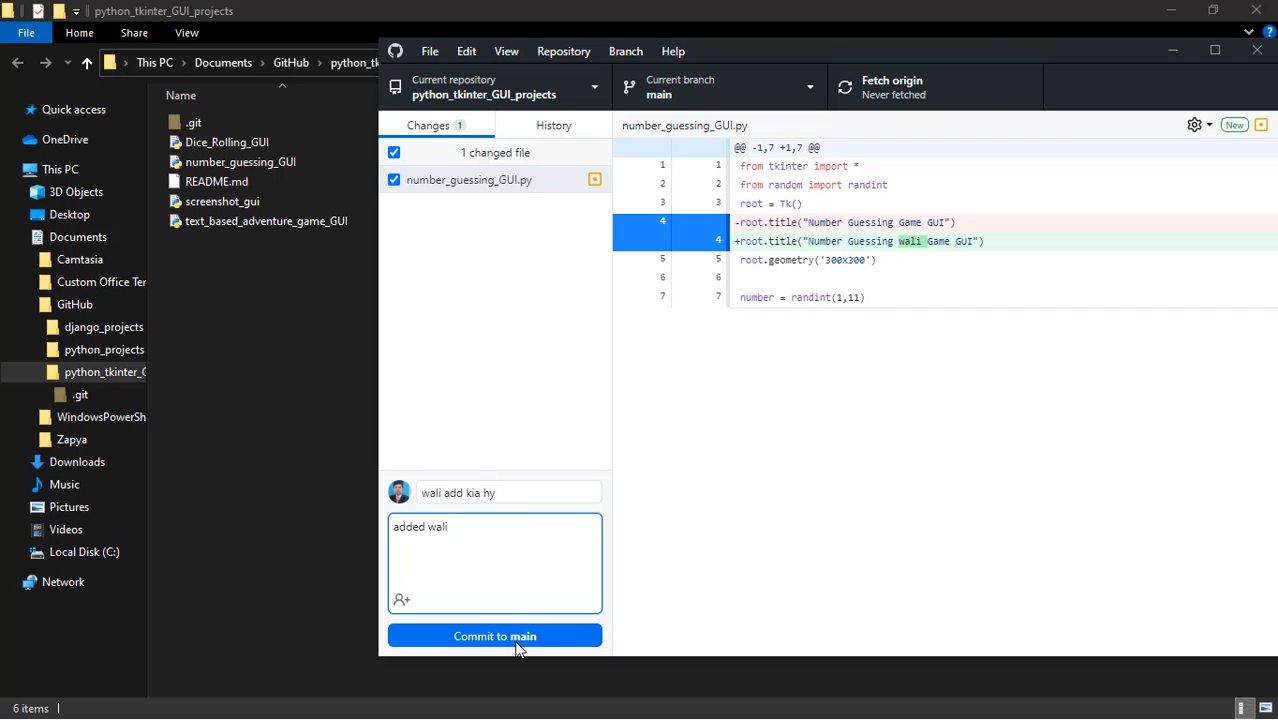
left_click_drag(1080, 50, 900, 49)
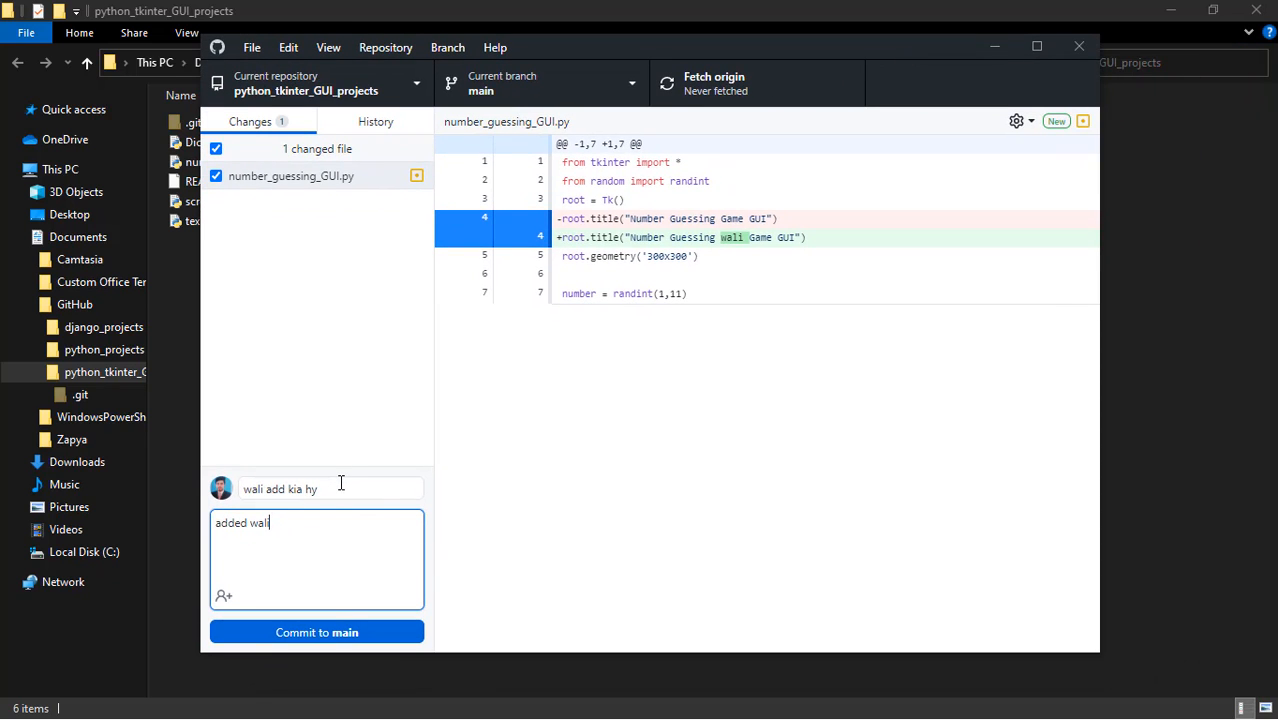
left_click(306, 634)
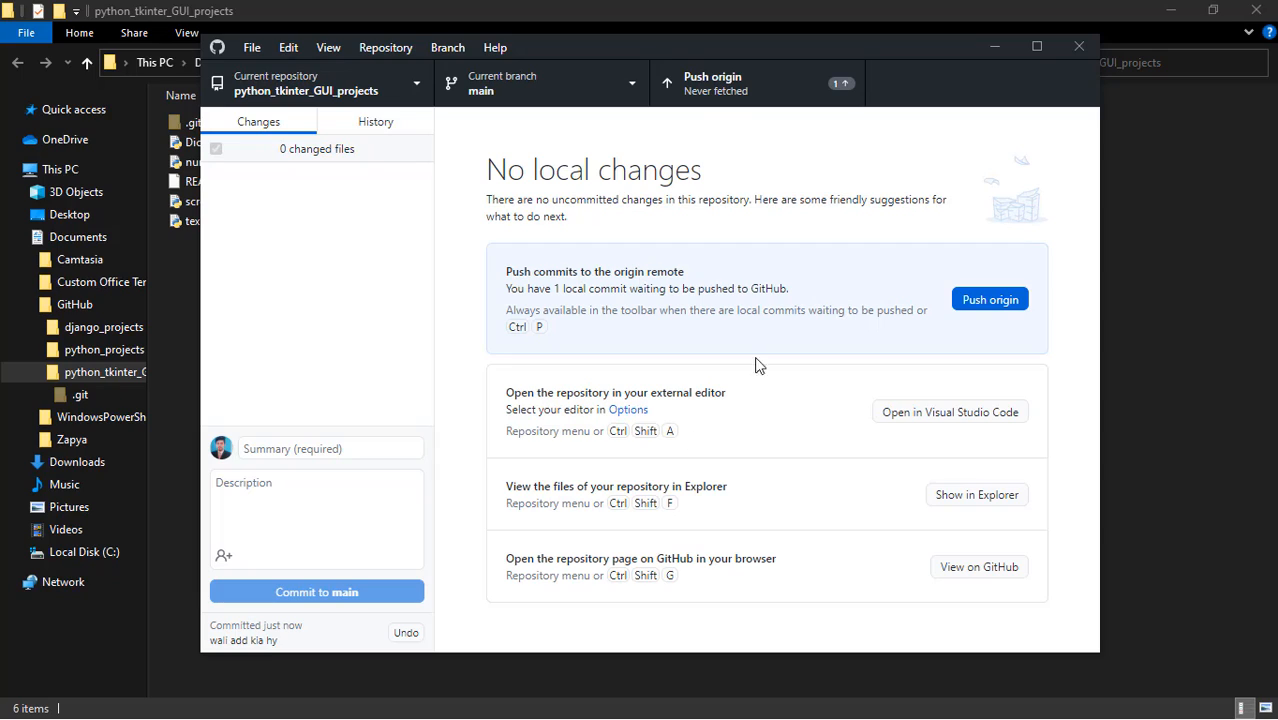
left_click(988, 300)
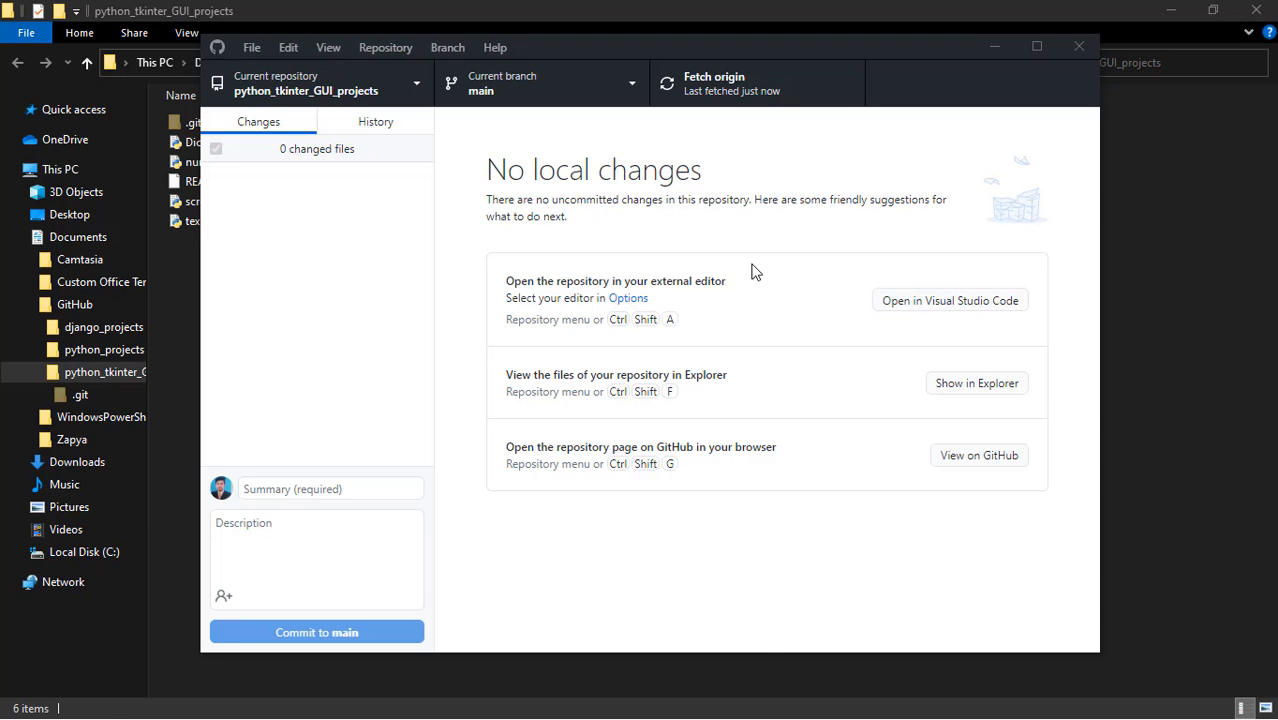
Switch to Google Chrome, load github.com and open the python_tkinter_GUI_projects repository page.
key("super+s")
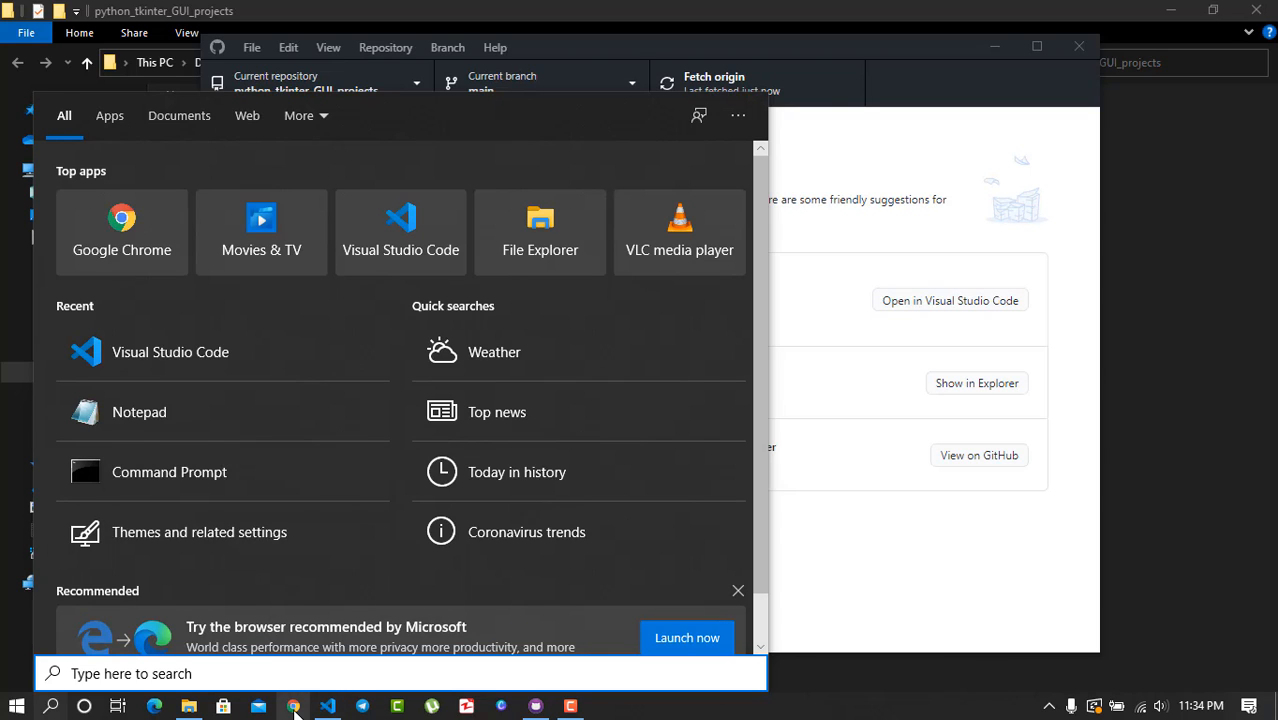
key("Escape")
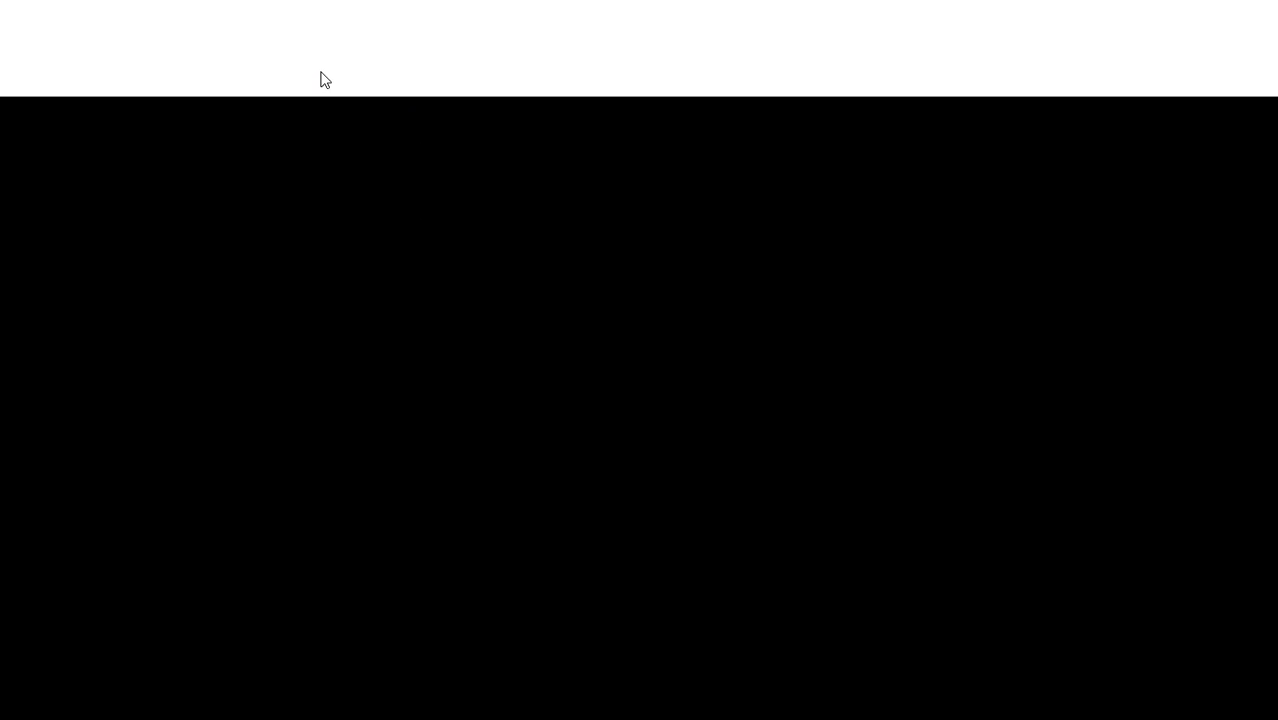
left_click(313, 41)
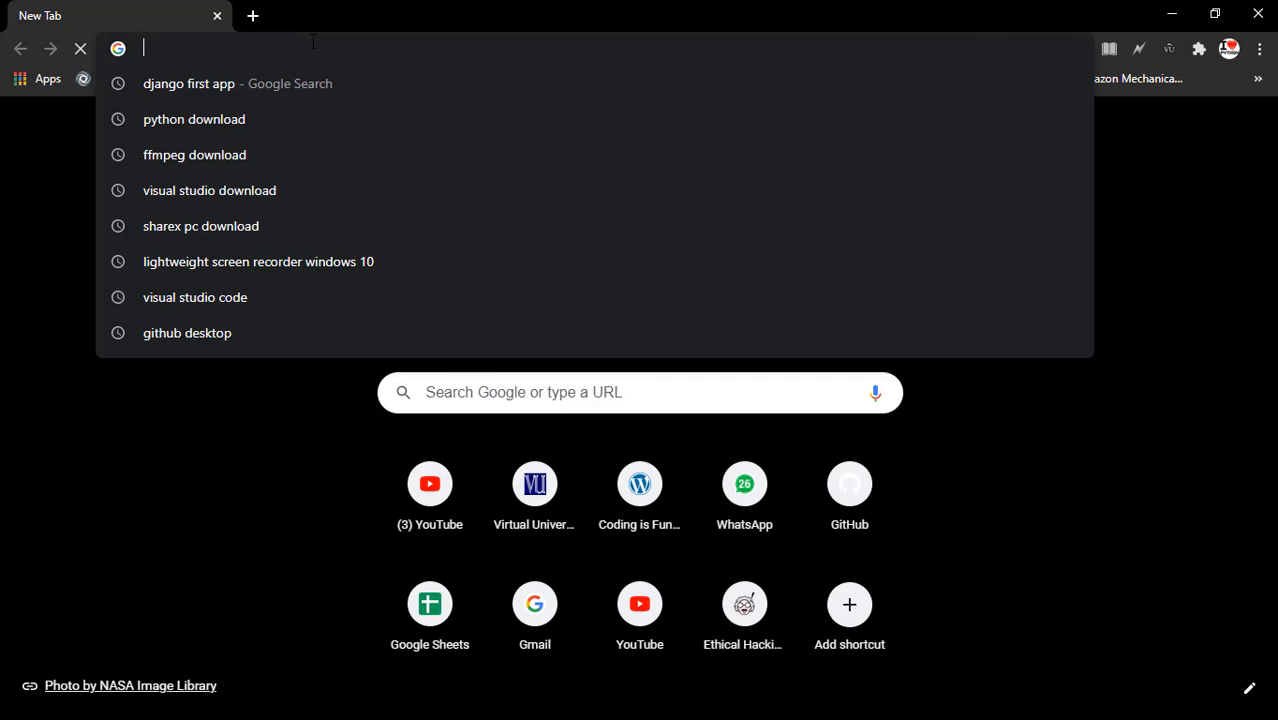
type("git")
key("Return")
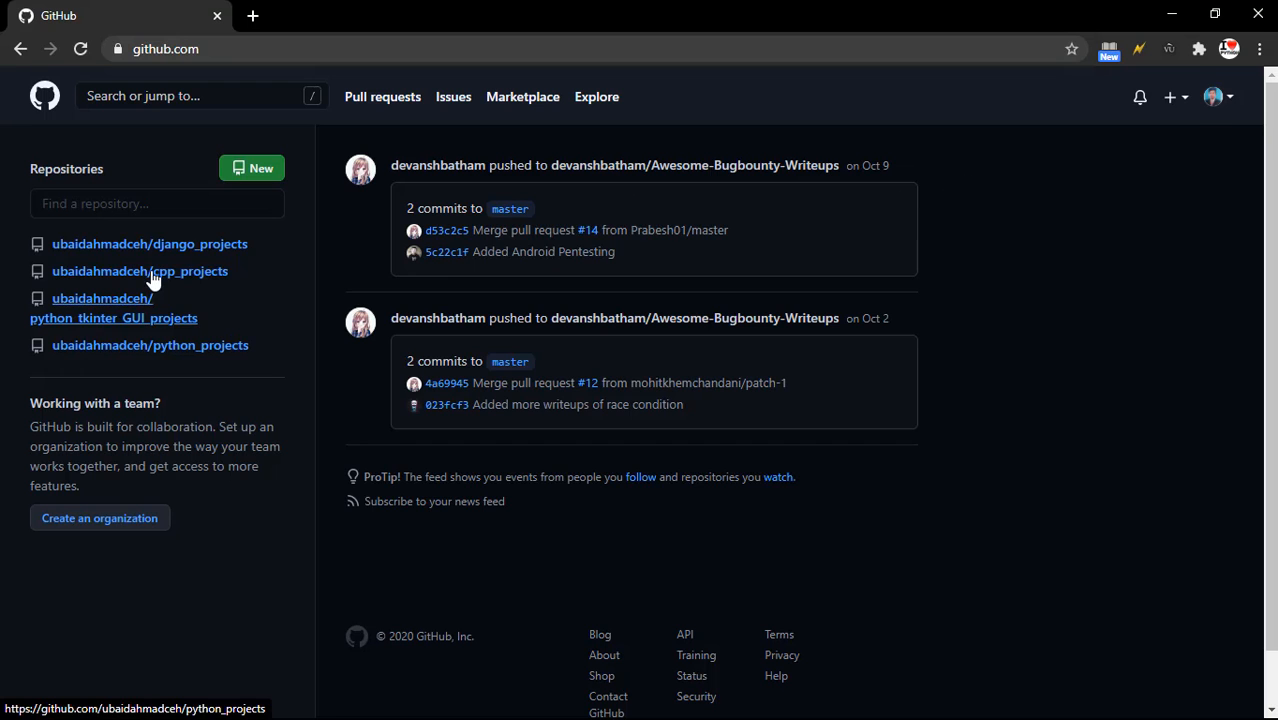
mouse_move(190, 319)
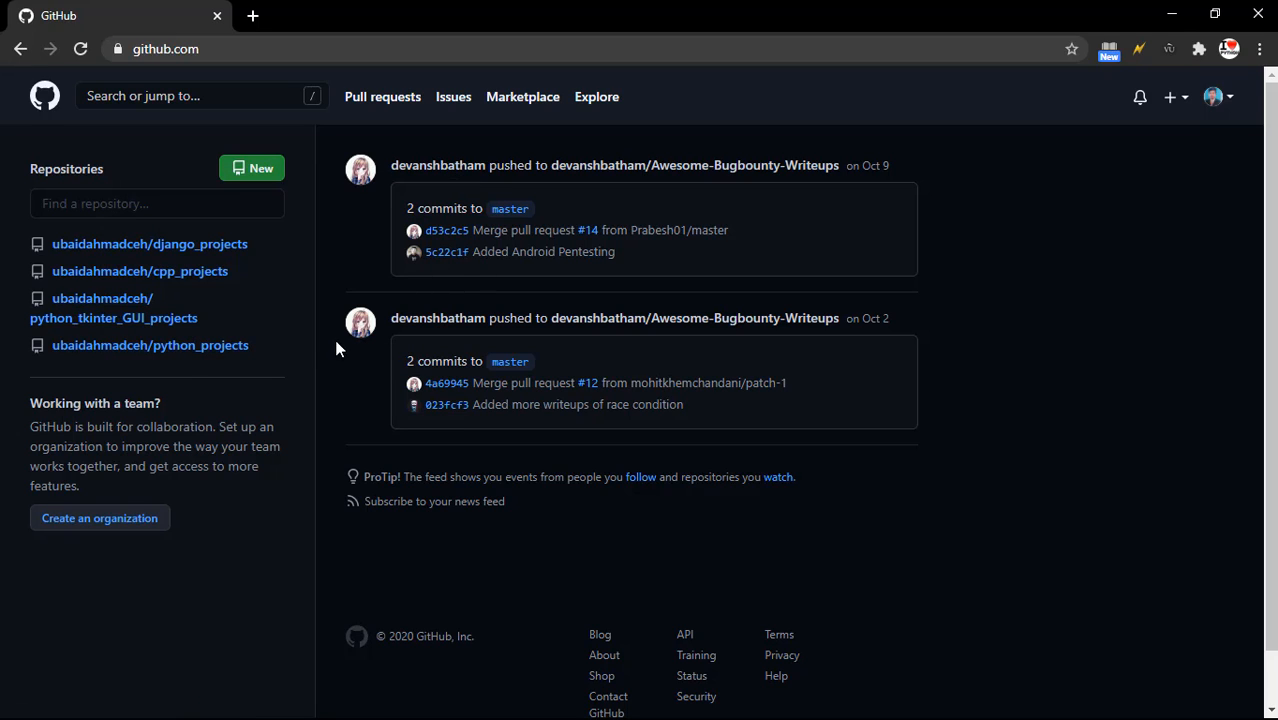
left_click(138, 317)
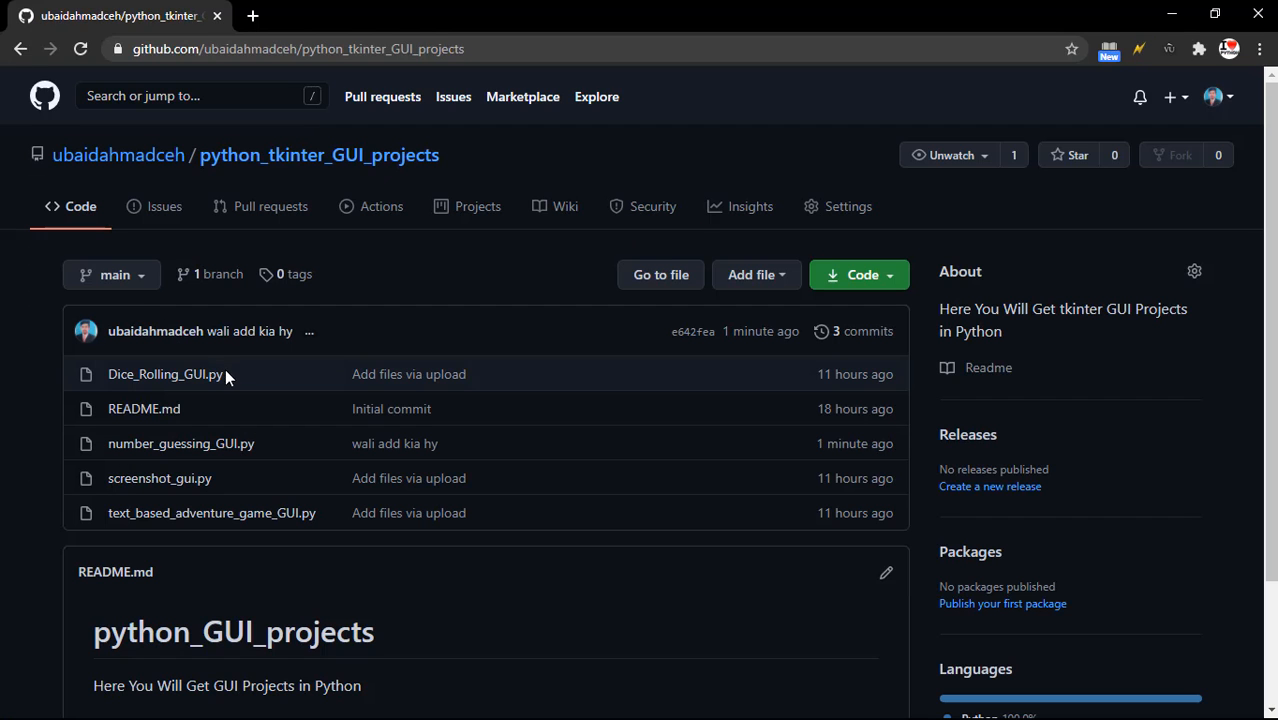
Open number_guessing_GUI.py on GitHub and examine the word "wali" in the root.title line.
left_click(188, 445)
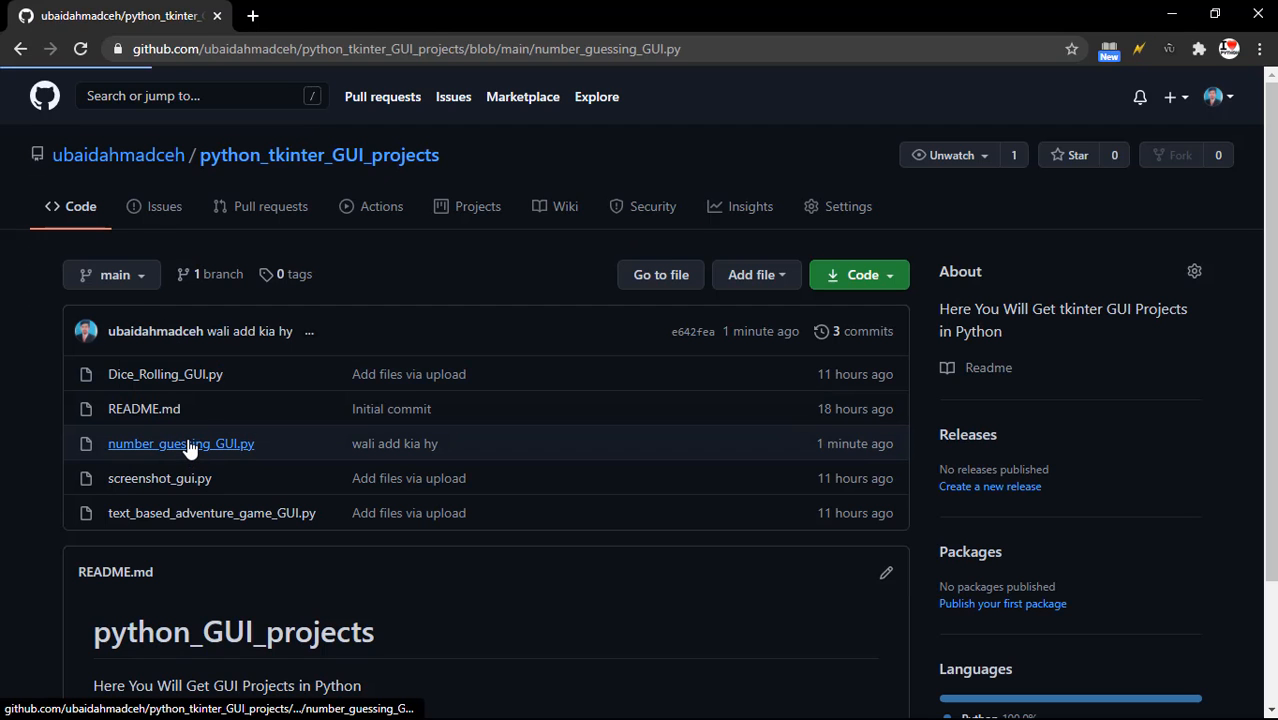
scroll(637, 573, "down", 2)
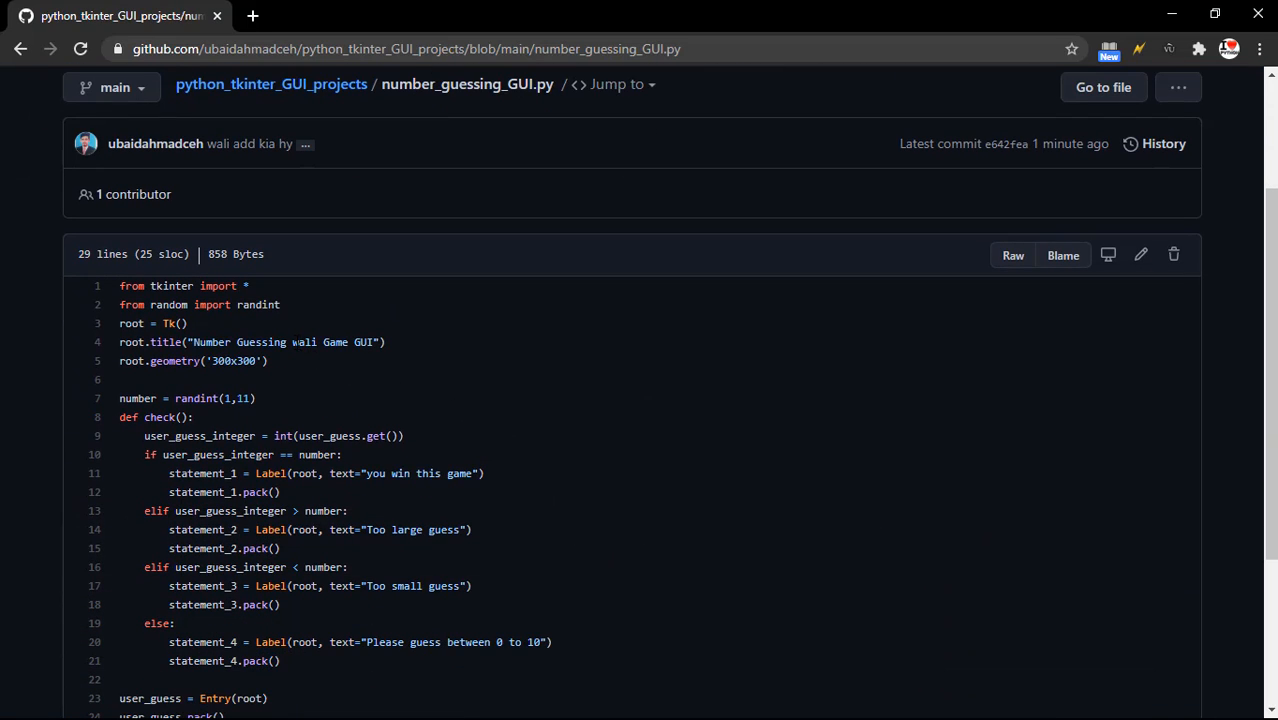
left_click_drag(292, 342, 318, 342)
Switch back to GitHub Desktop and look over the list of local repositories, keeping python_tkinter_GUI_projects as the current one.
key("super+s")
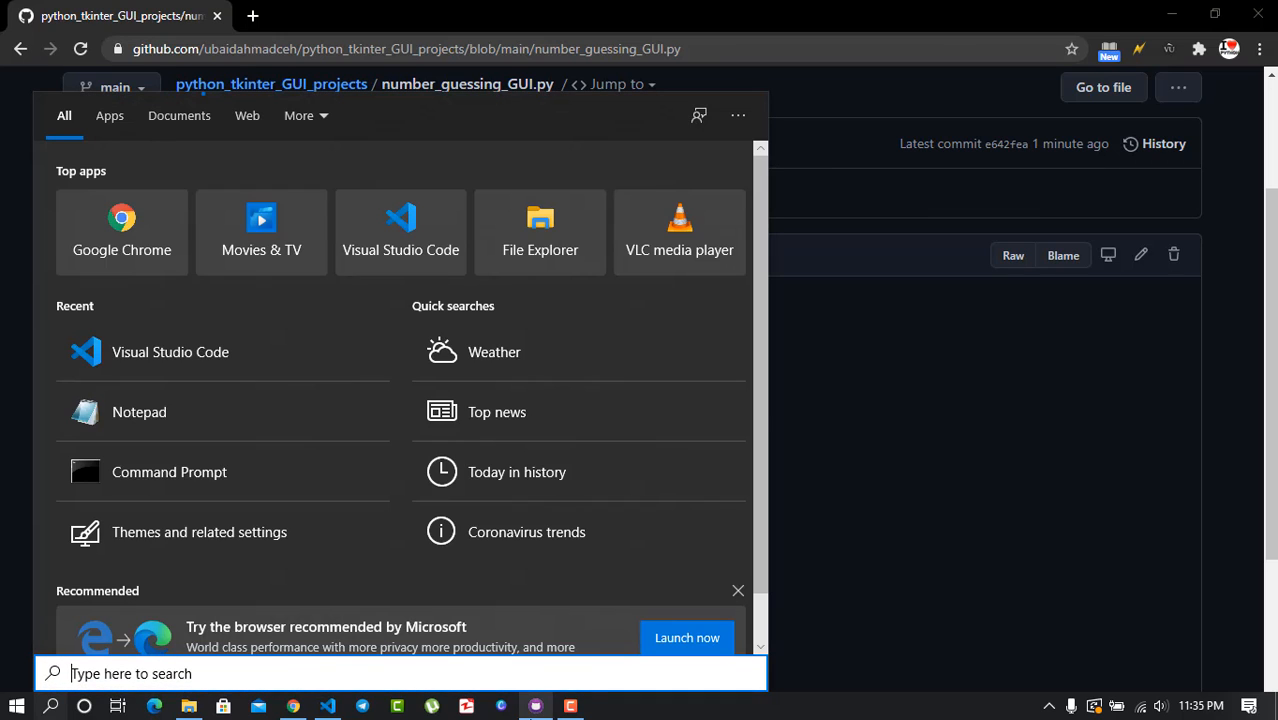
left_click(536, 710)
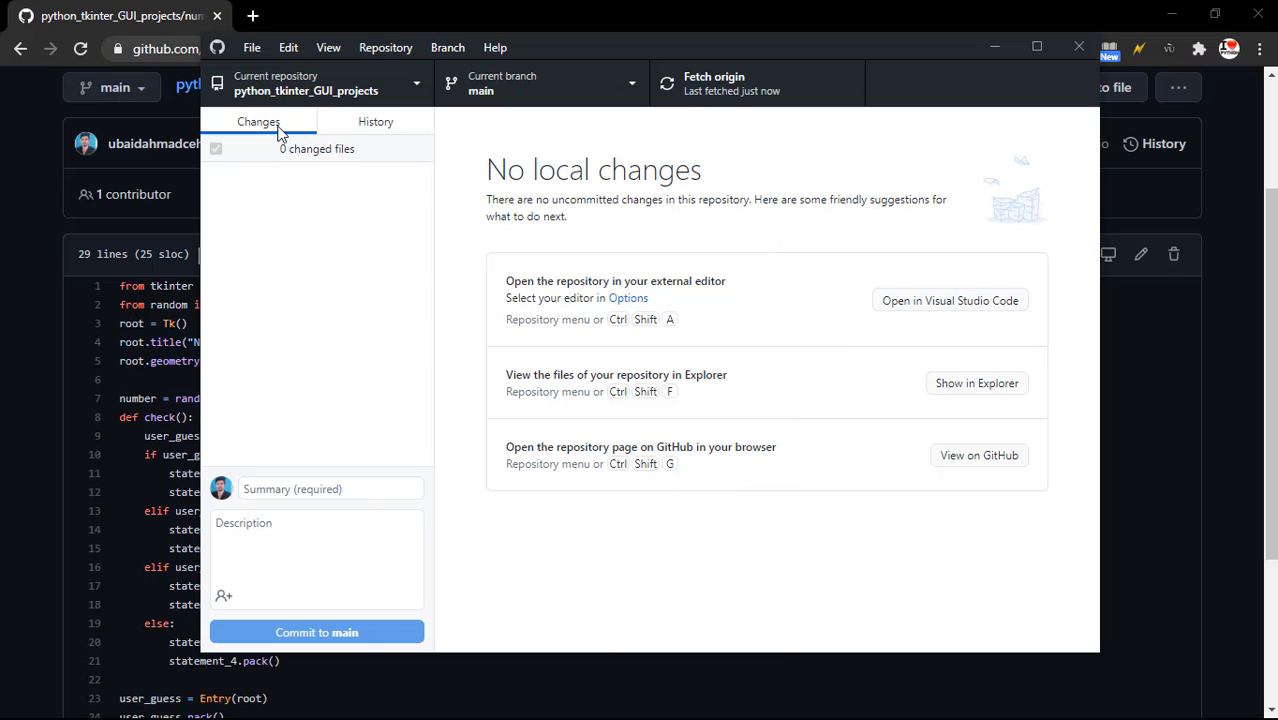
left_click(317, 80)
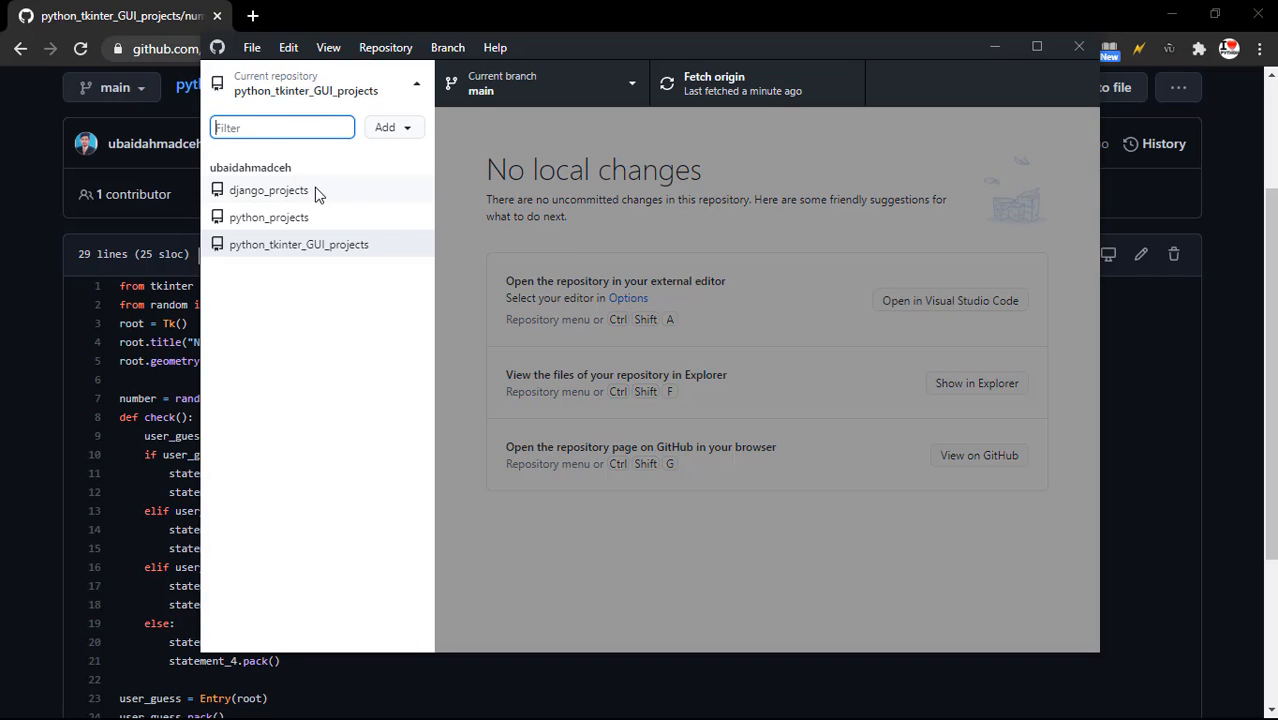
left_click(455, 242)
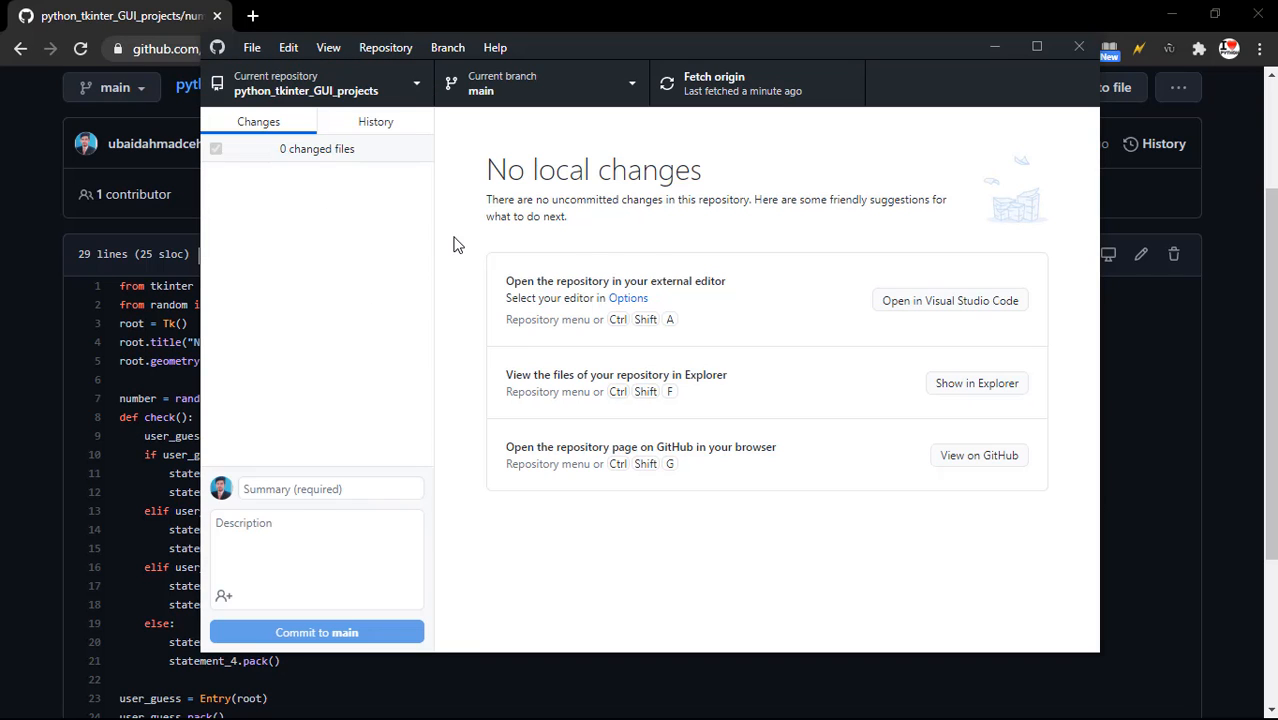